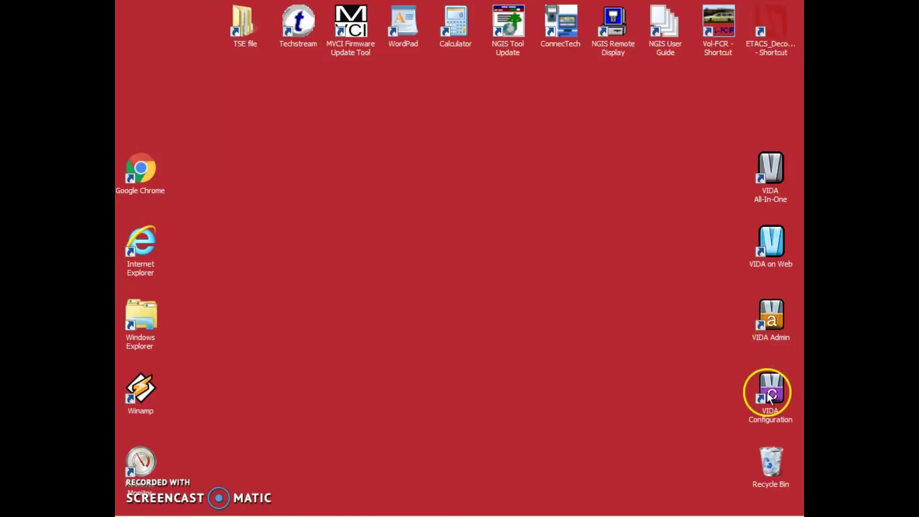
Start VIDA All-In-One and log in with the user name
double_click(773, 173)
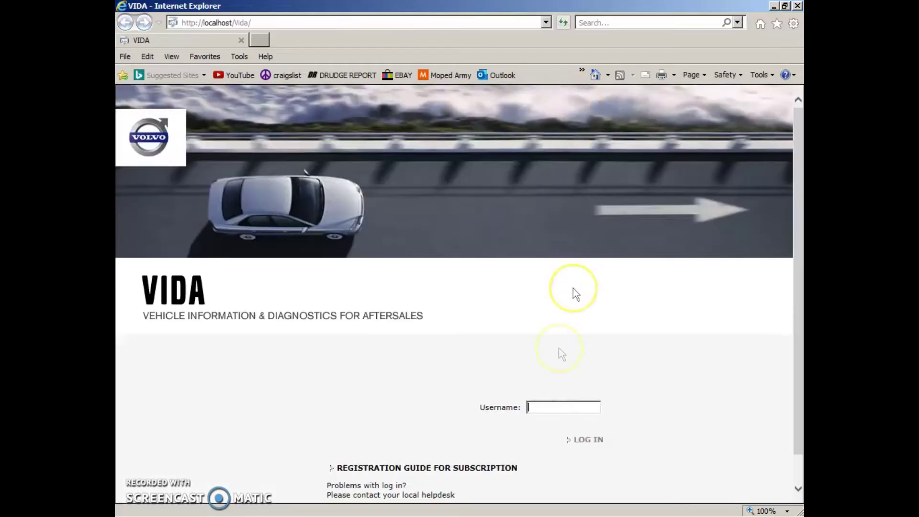
click(562, 408)
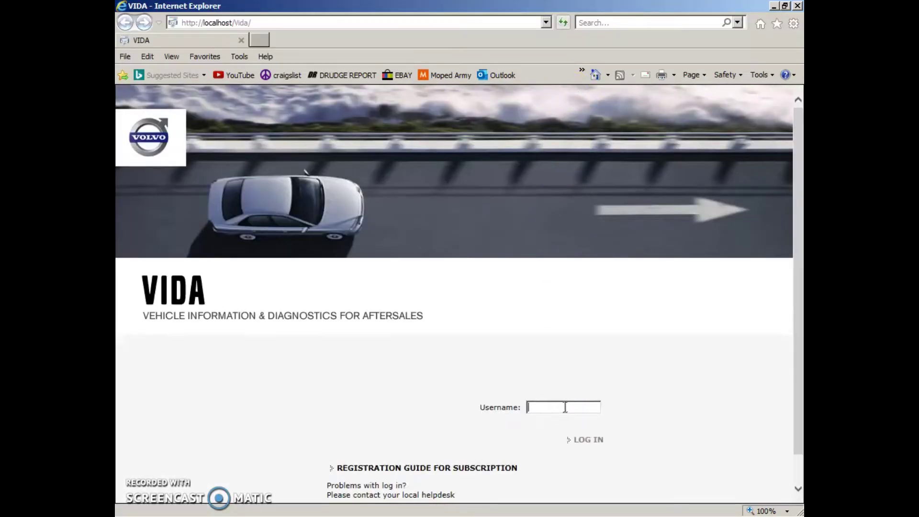
click(585, 440)
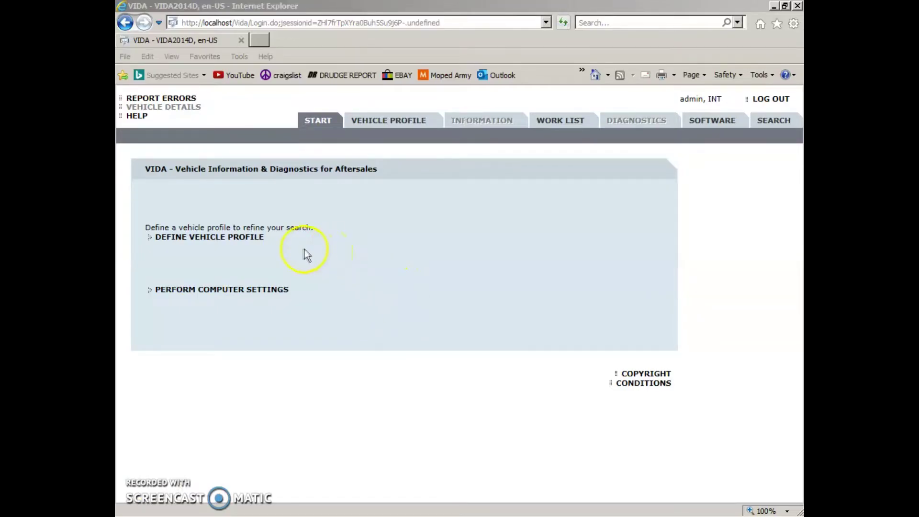
Start a vehicle profile and read the car's identification through DiCE-206751
click(221, 244)
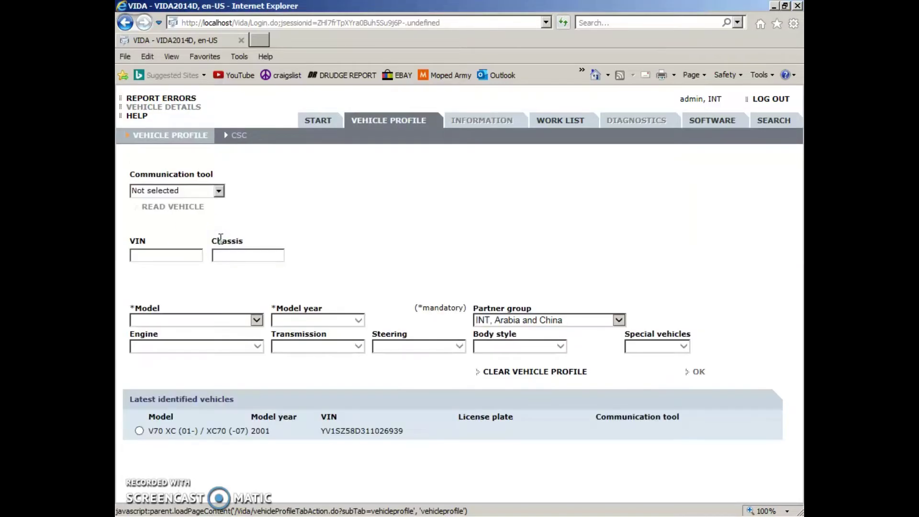
click(217, 191)
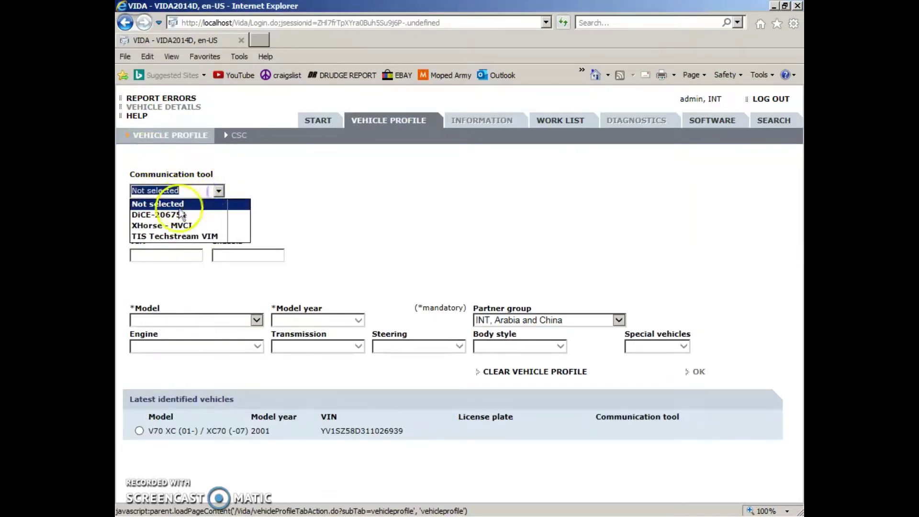
click(179, 214)
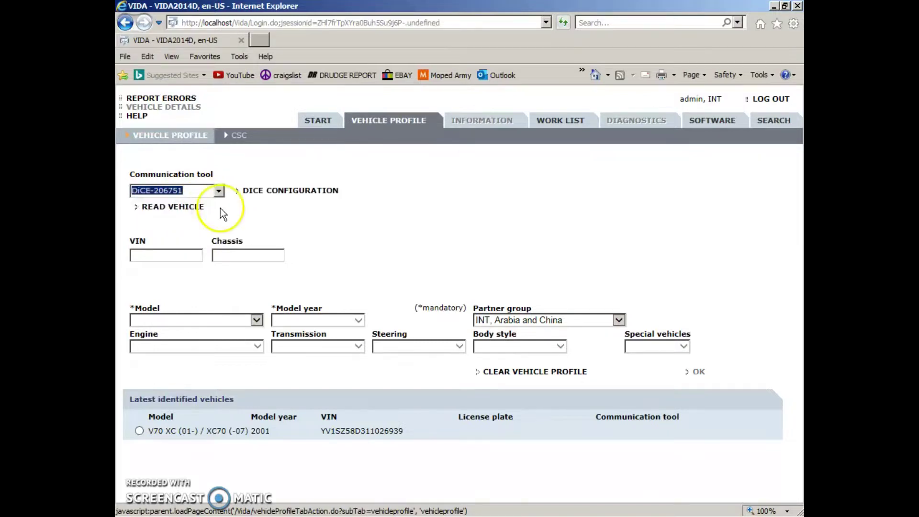
click(182, 211)
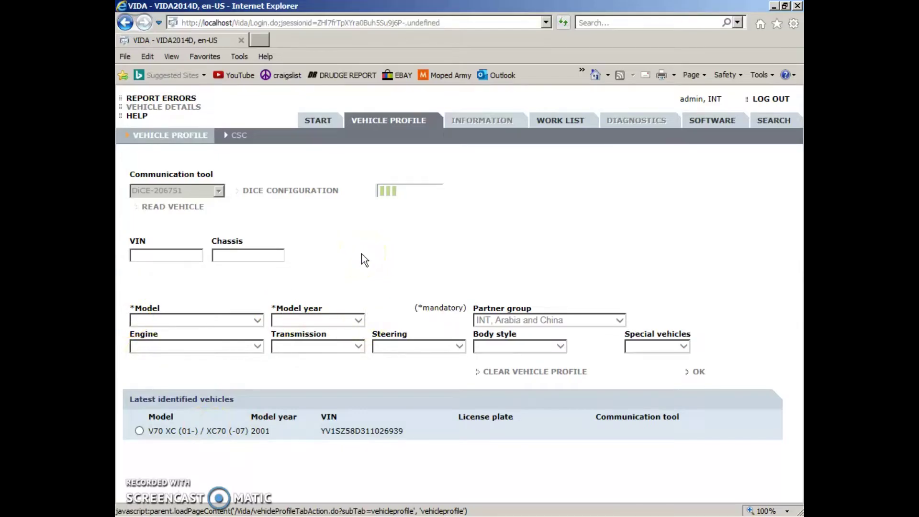
click(597, 259)
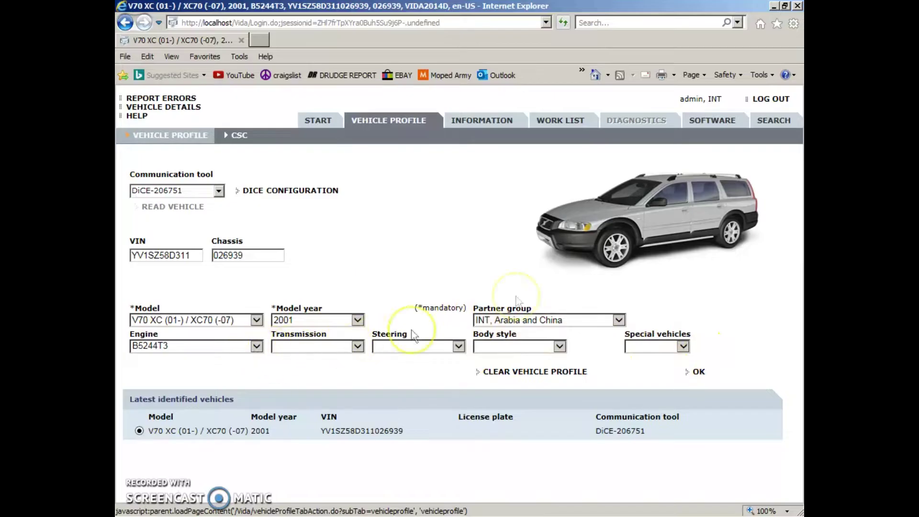
Try partner groups NOR and EUR/INT, then settle on INT, Arabia and China
click(543, 319)
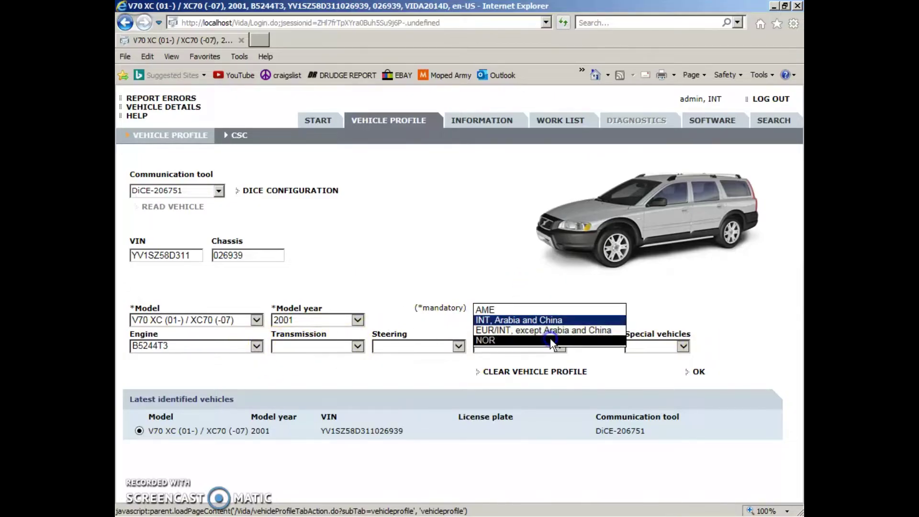
click(551, 341)
click(538, 325)
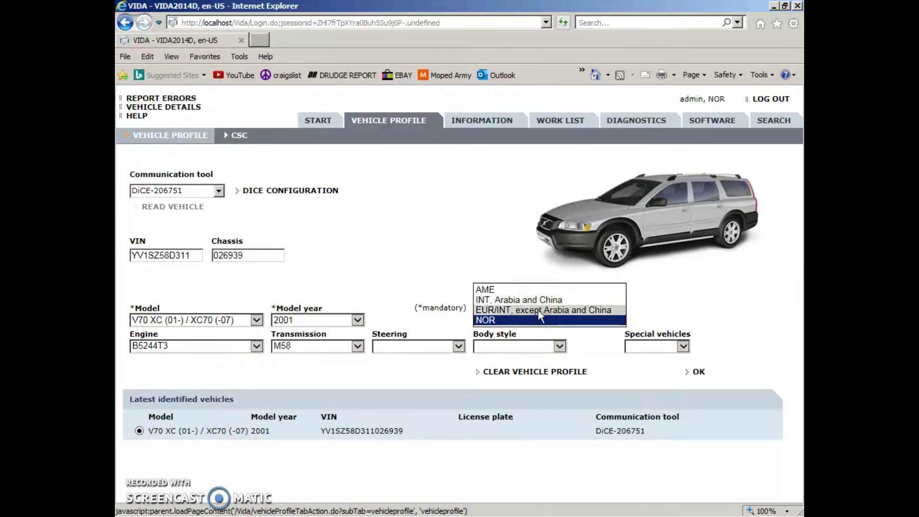
click(538, 310)
click(540, 320)
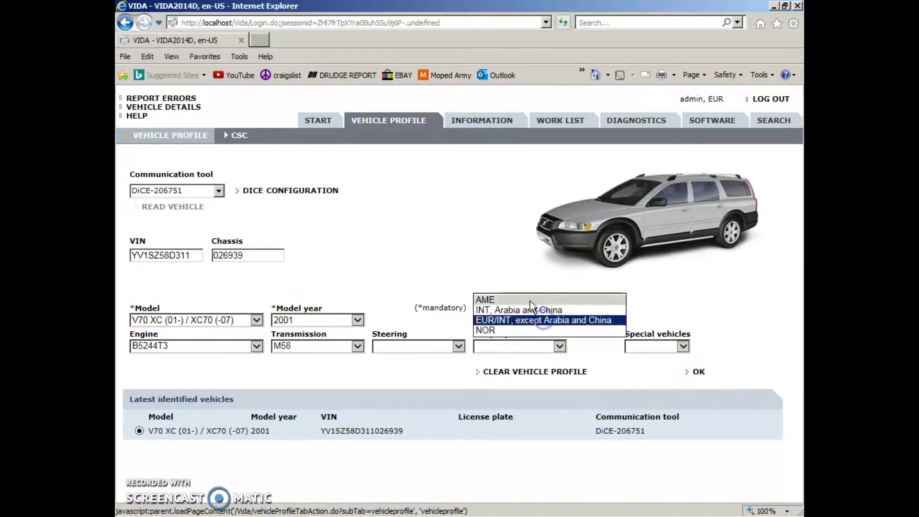
click(540, 311)
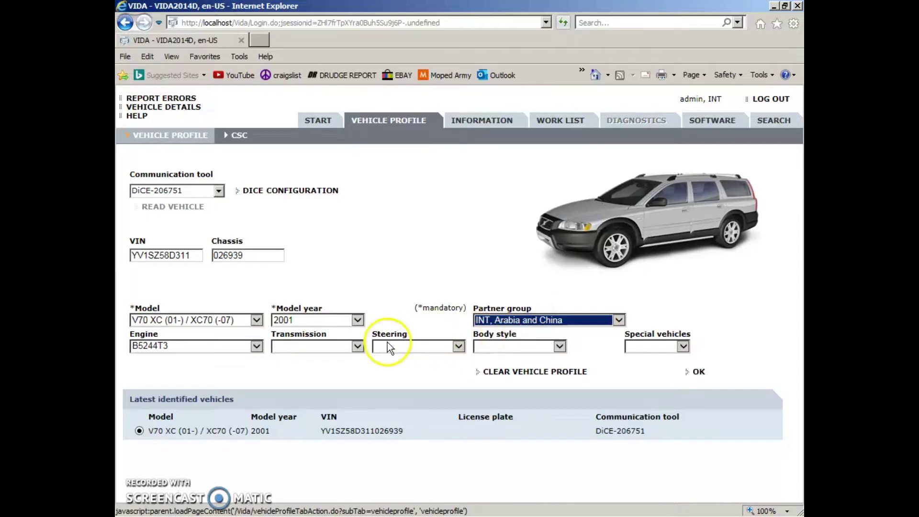
Set transmission AW50/51 AWD, L.H.D steering and 5DRS S.R body, then confirm the profile
click(357, 346)
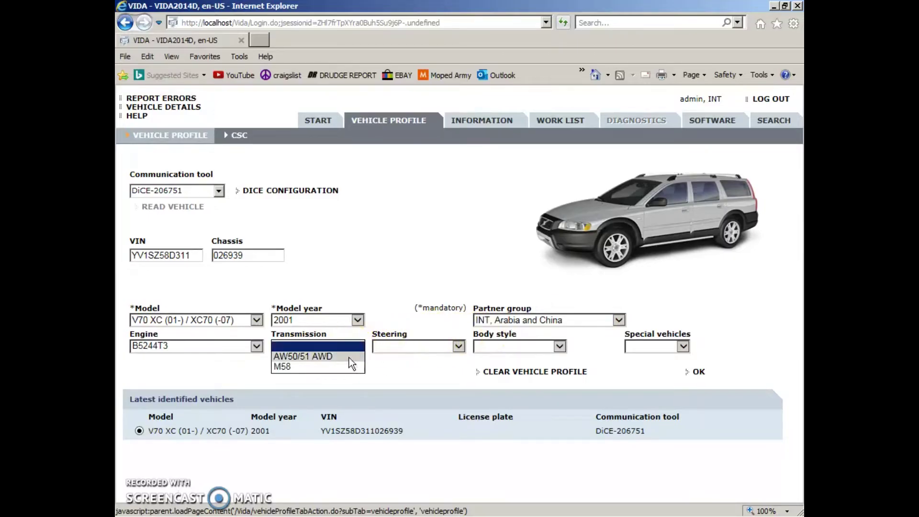
click(349, 358)
click(457, 346)
click(414, 356)
click(512, 346)
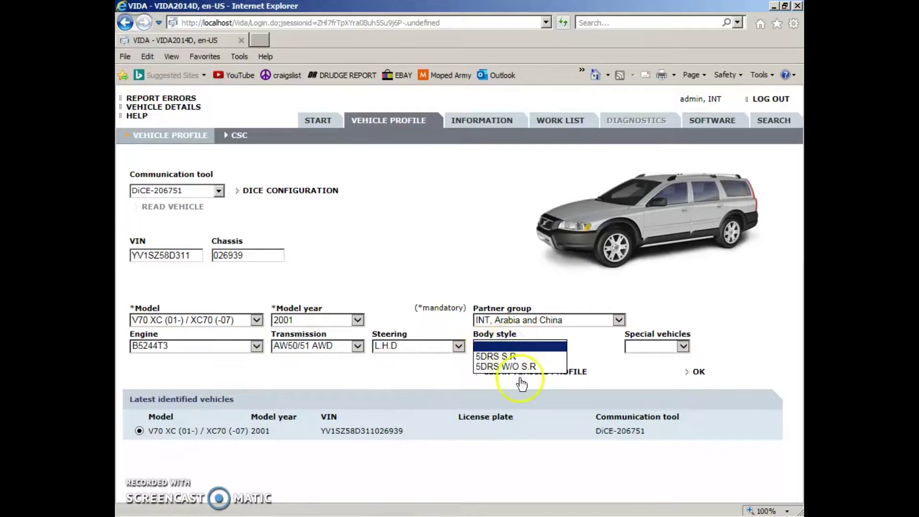
click(507, 356)
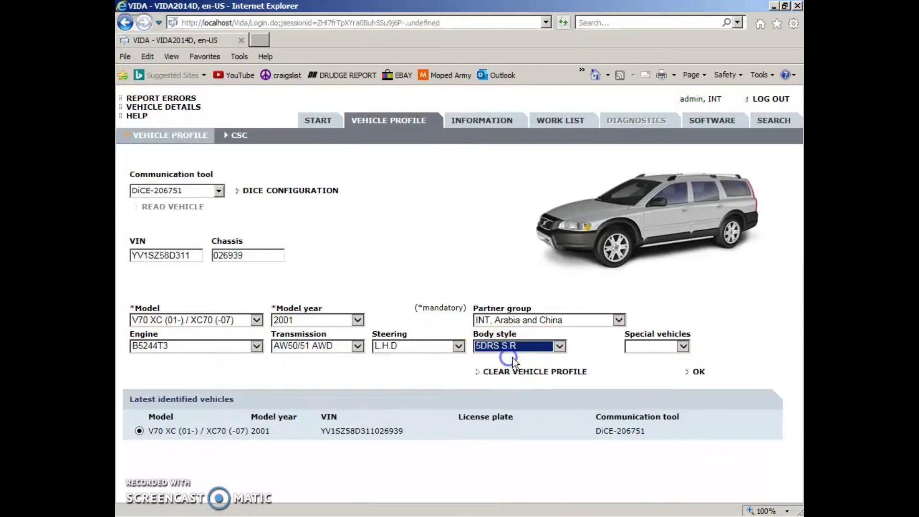
click(699, 374)
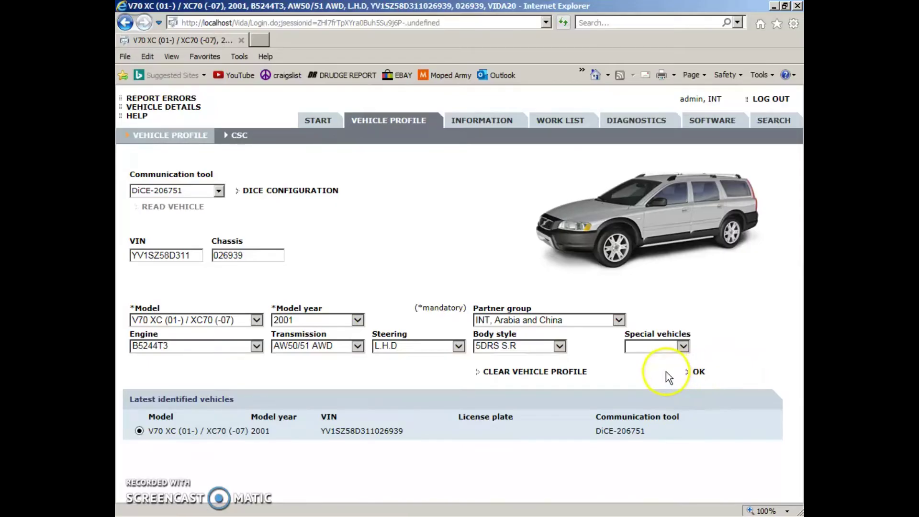
click(699, 373)
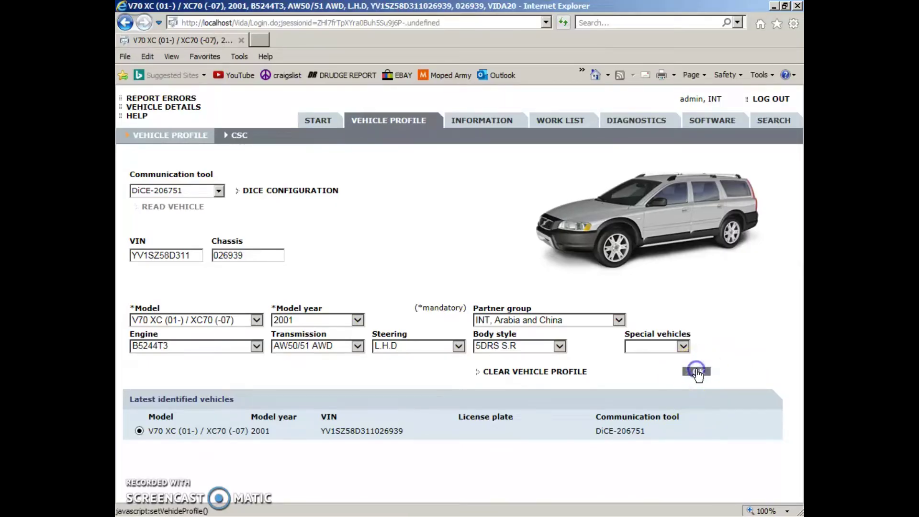
Open 2 Engine > 21 Engine > Auxiliary belt drive and tick row 10, Idler roller 9458470
click(521, 126)
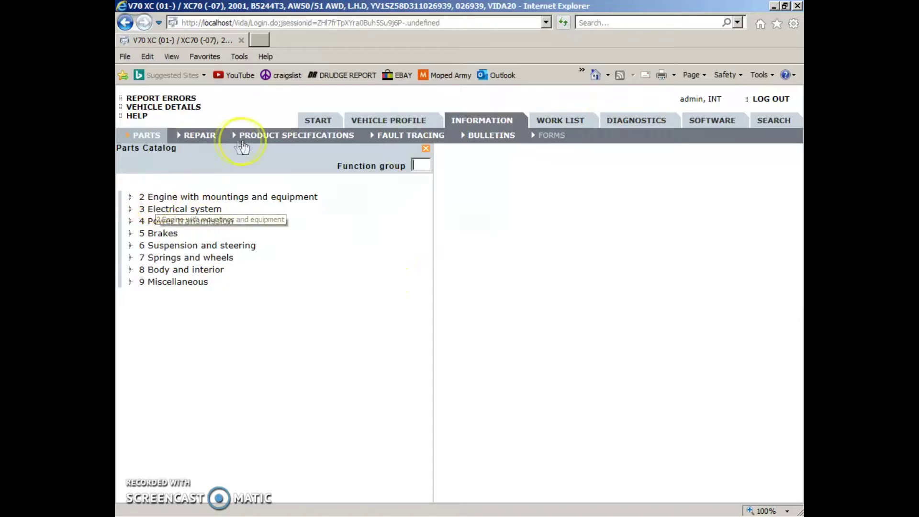
click(202, 197)
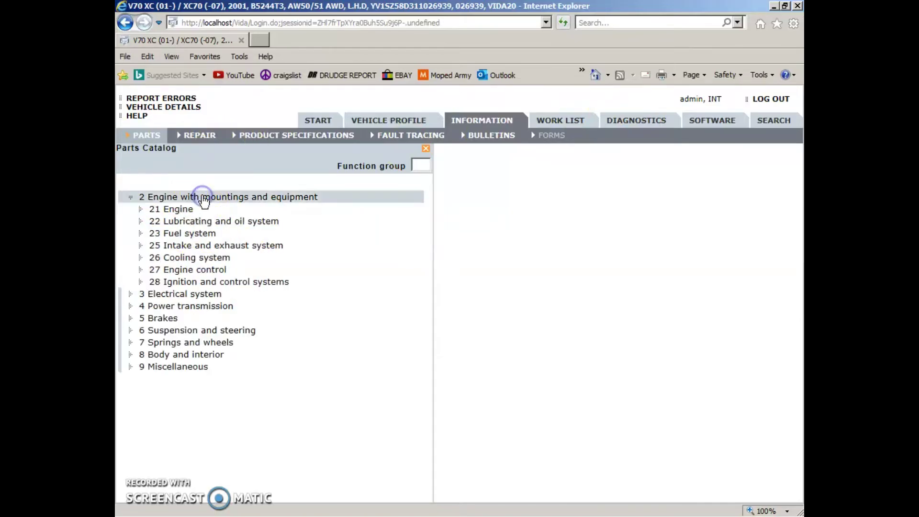
click(176, 211)
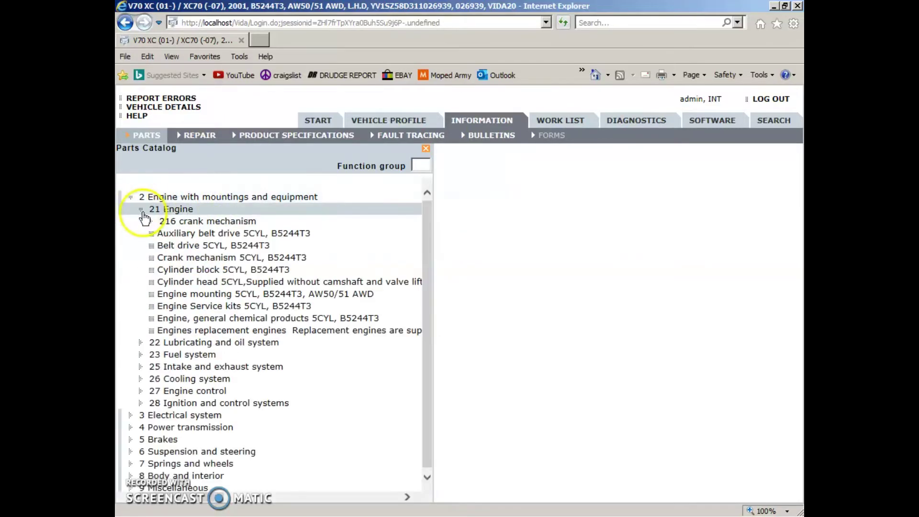
click(187, 233)
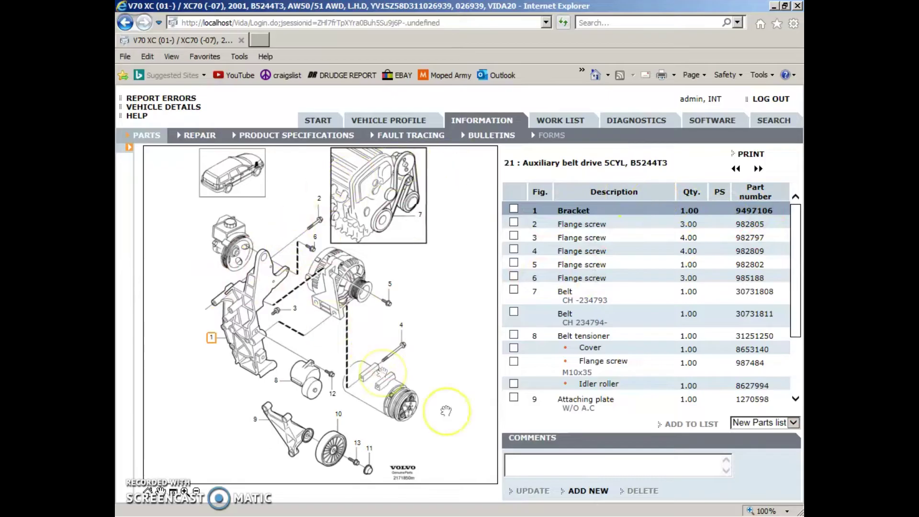
drag(796, 250, 798, 315)
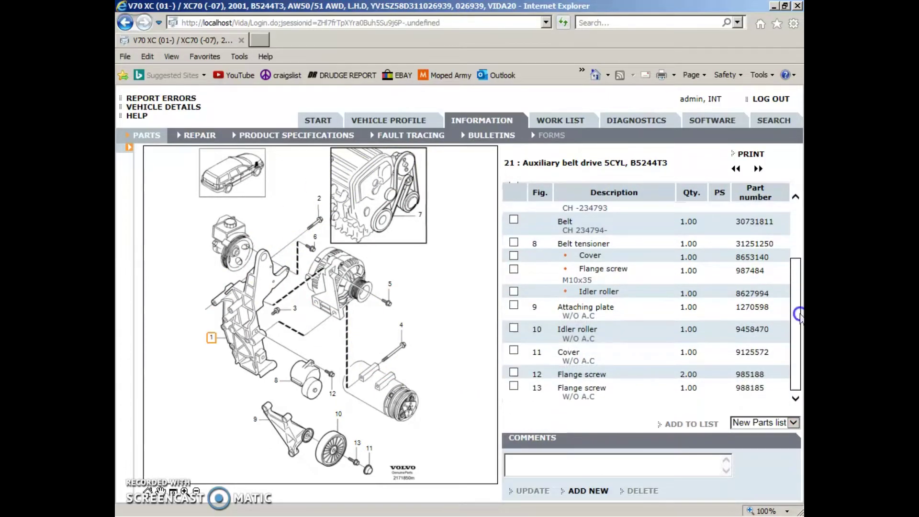
click(514, 327)
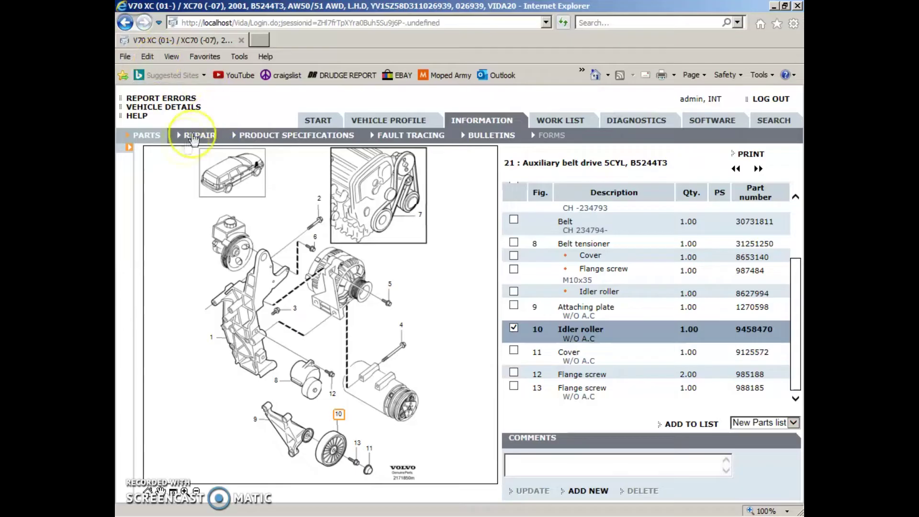
Open general safety information and expand the 3 Electrical system and 31 Battery groups
click(191, 136)
click(206, 152)
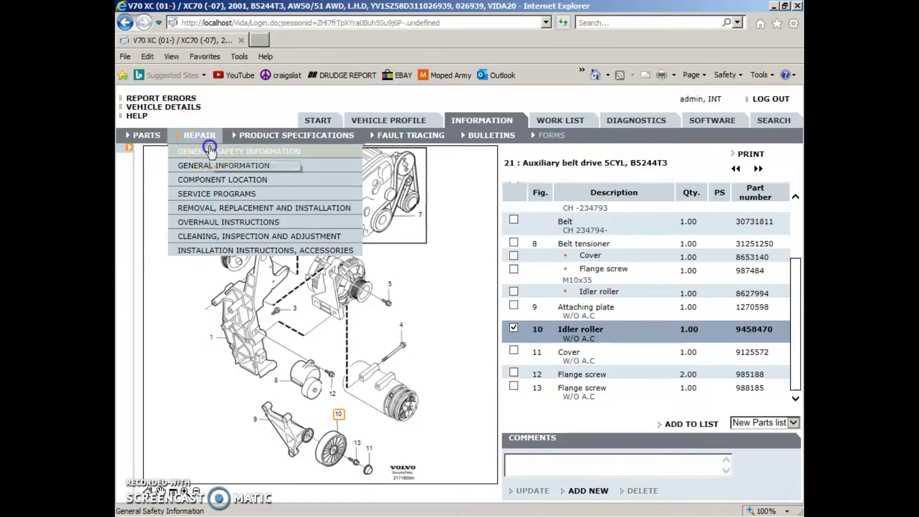
click(210, 201)
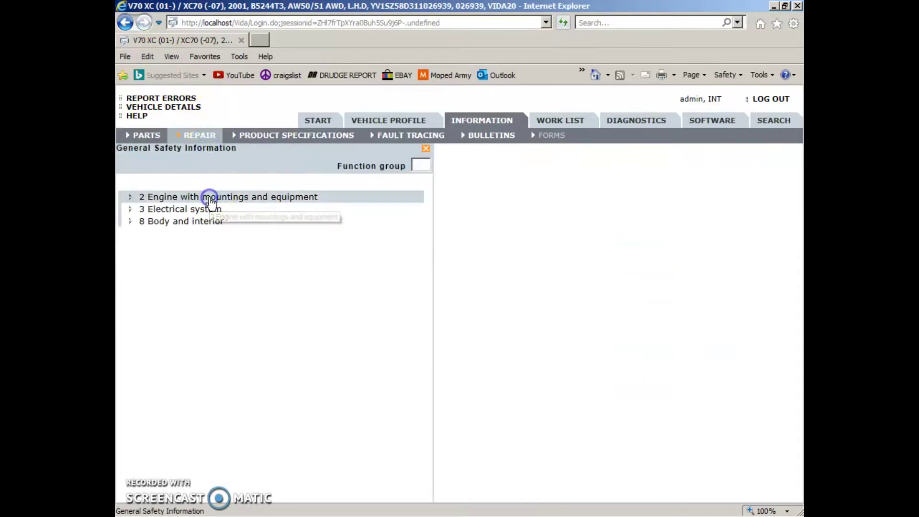
click(199, 209)
click(186, 236)
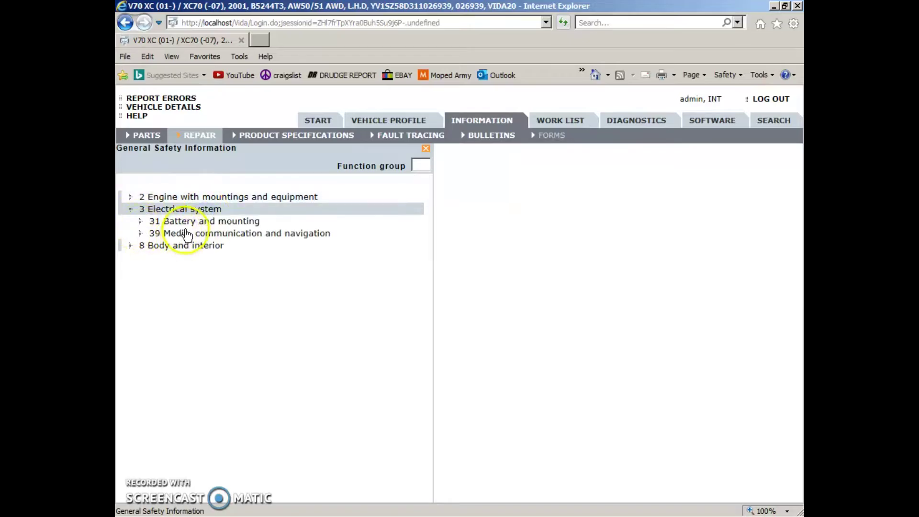
double_click(184, 222)
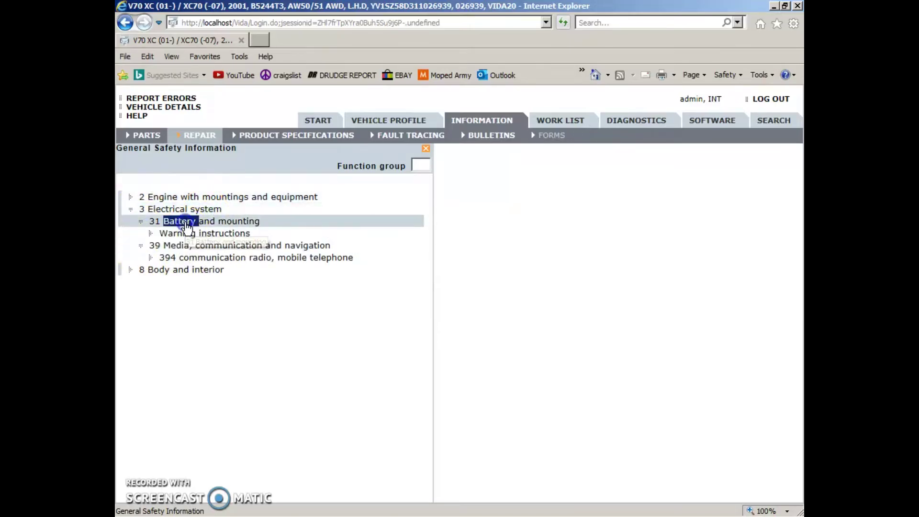
click(195, 241)
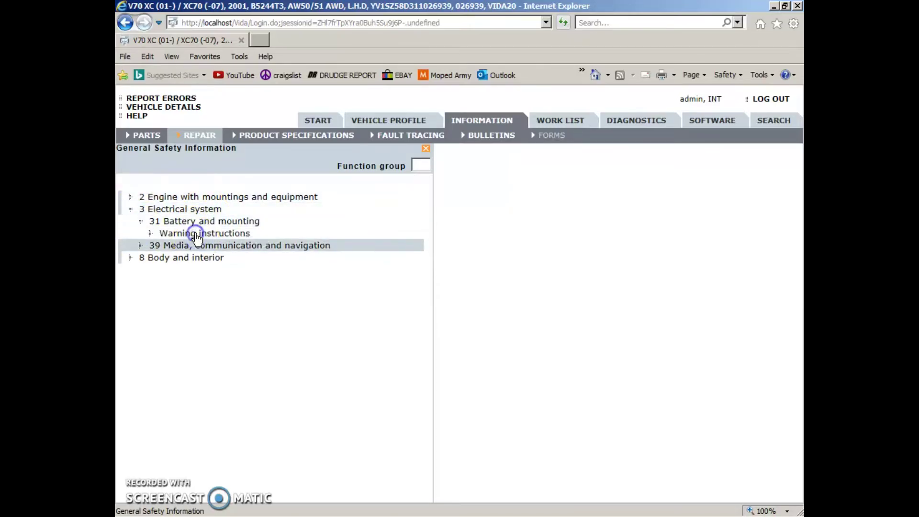
Open and scroll through the battery and charging safety warnings
double_click(196, 234)
click(196, 237)
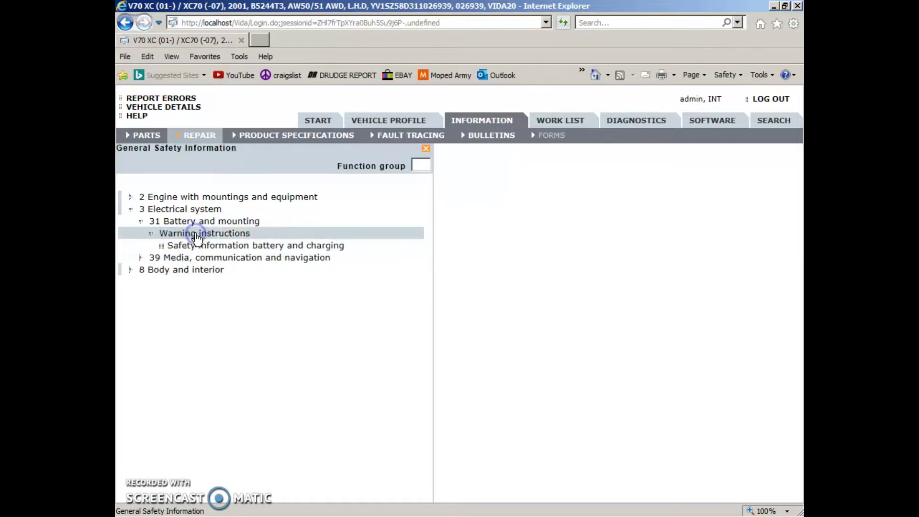
click(213, 247)
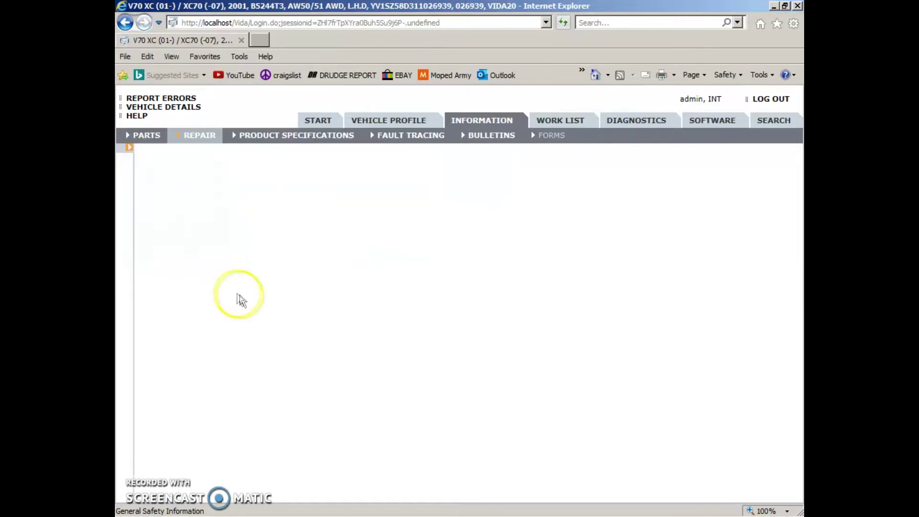
scroll(454, 308, down, 2)
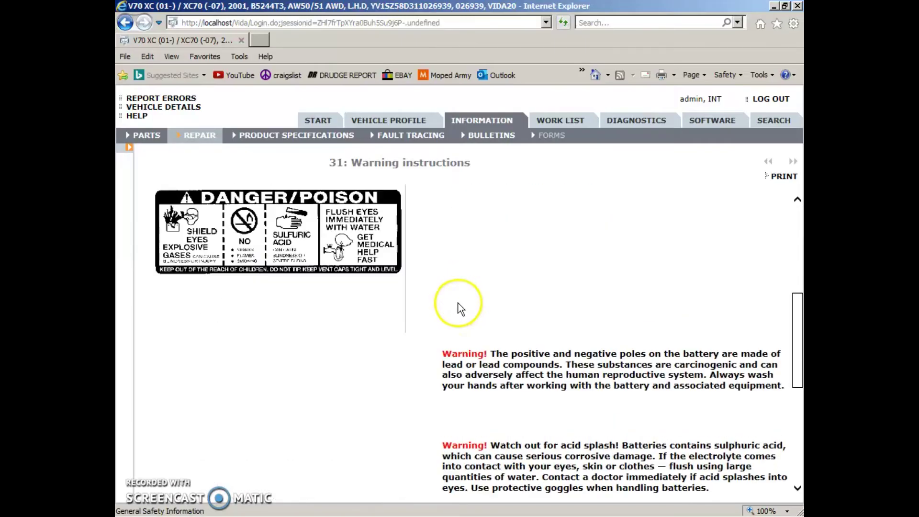
scroll(458, 307, down, 7)
scroll(455, 308, up, 14)
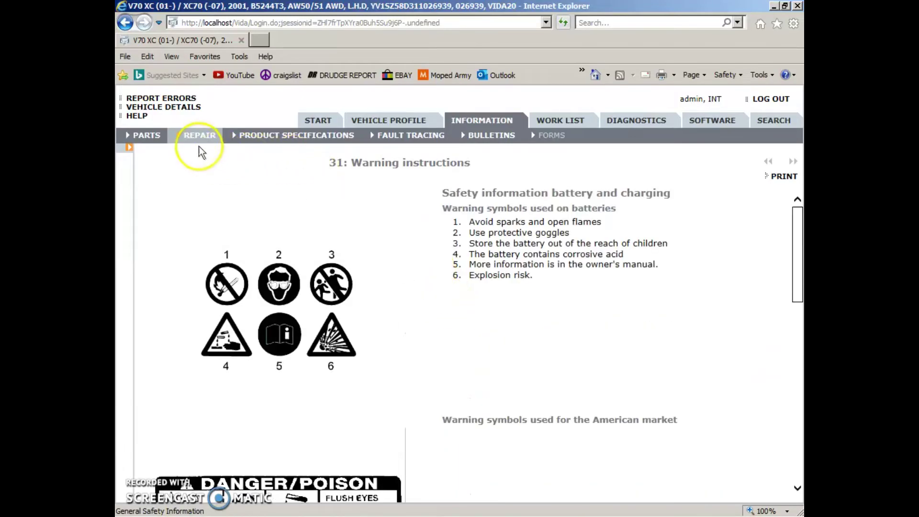
In Removal, replacement and installation, open 33 Starting system > Start operation > Starter switch, replacing
click(197, 136)
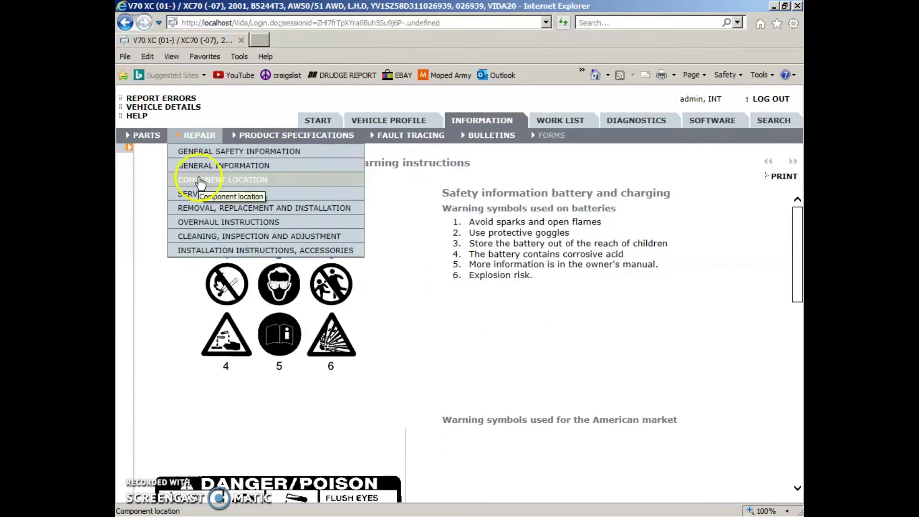
click(215, 208)
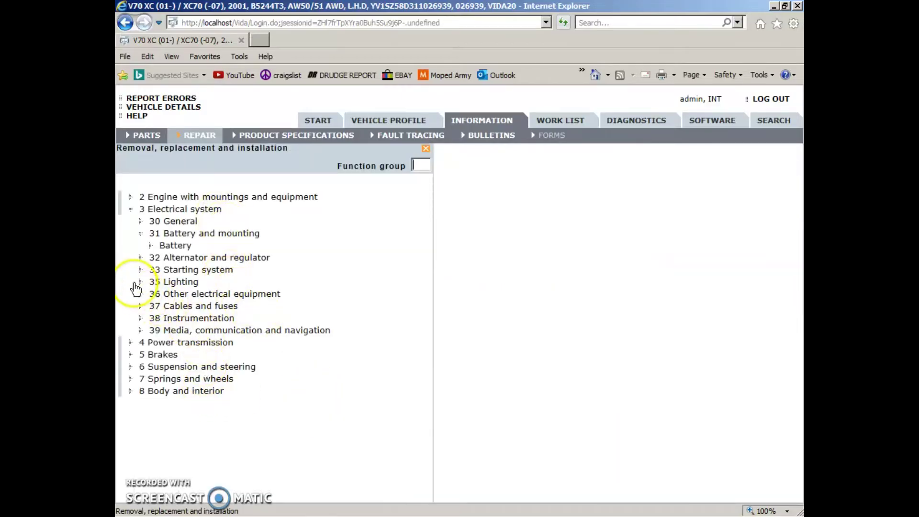
click(155, 274)
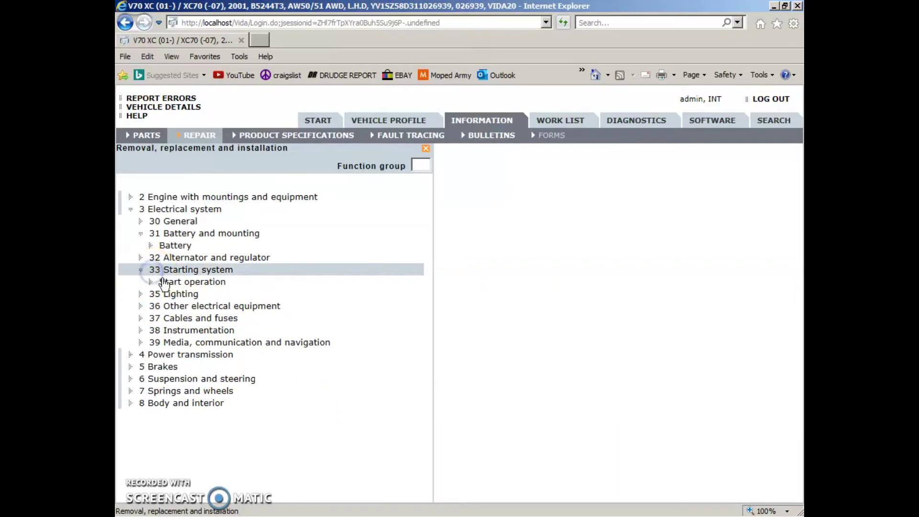
click(175, 283)
click(190, 296)
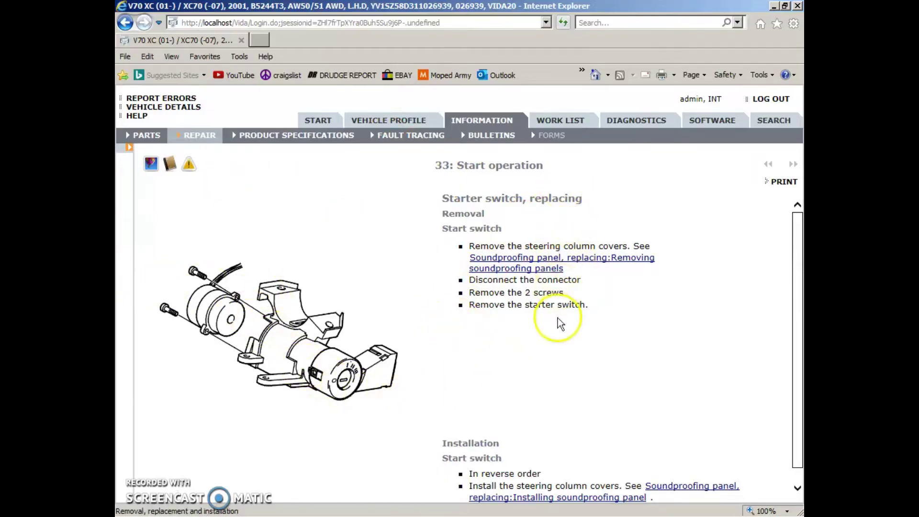
scroll(520, 284, down, 1)
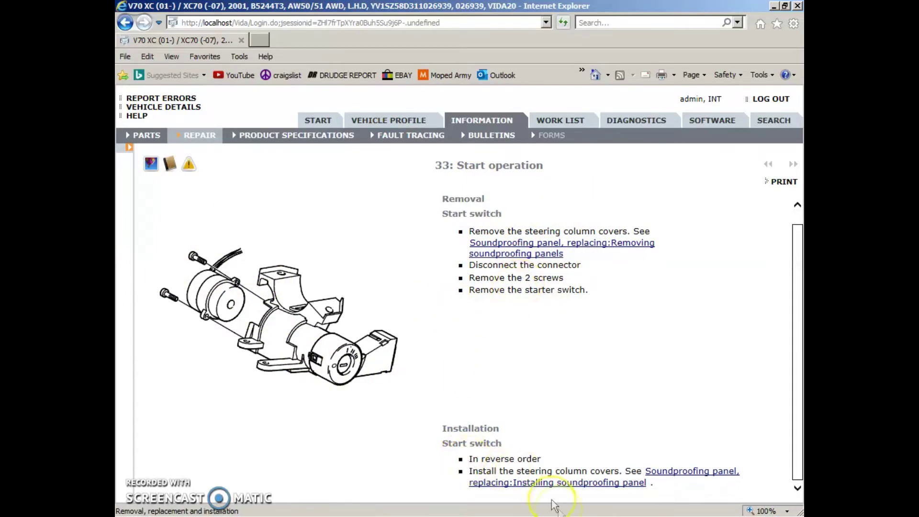
scroll(225, 311, up, 1)
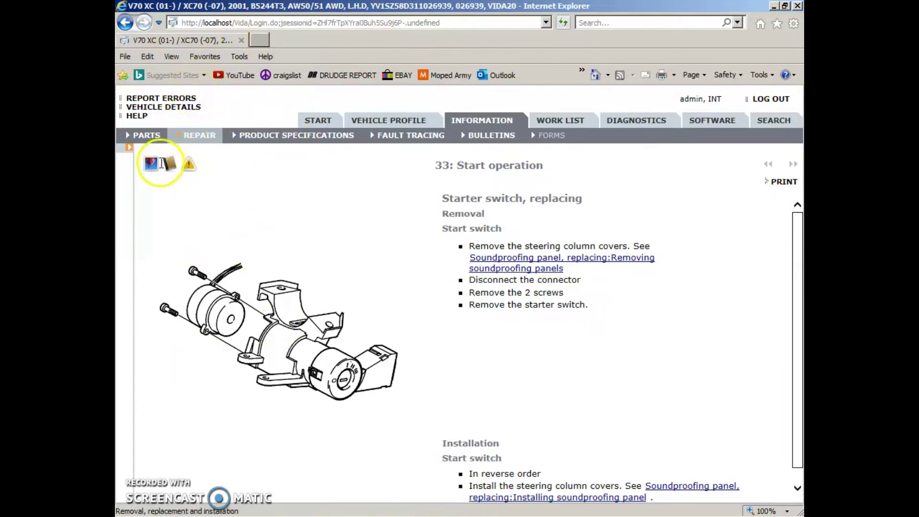
click(148, 164)
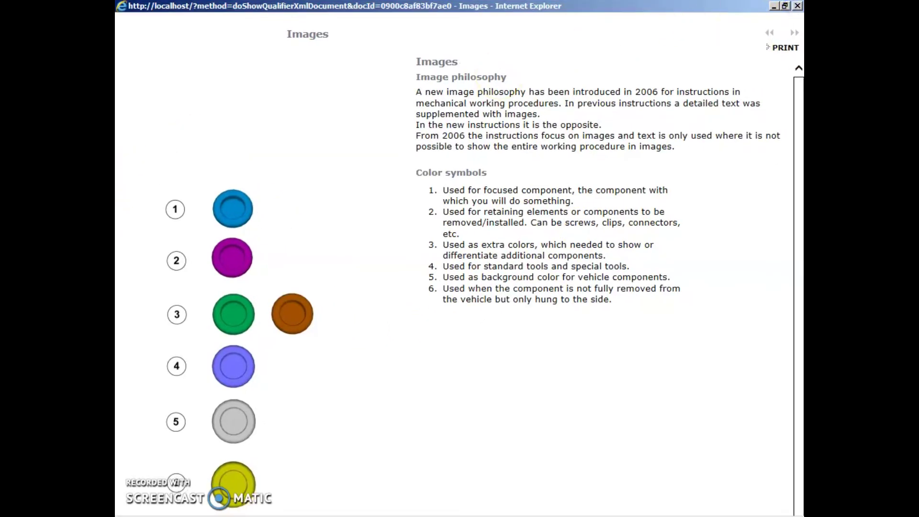
click(794, 9)
click(167, 165)
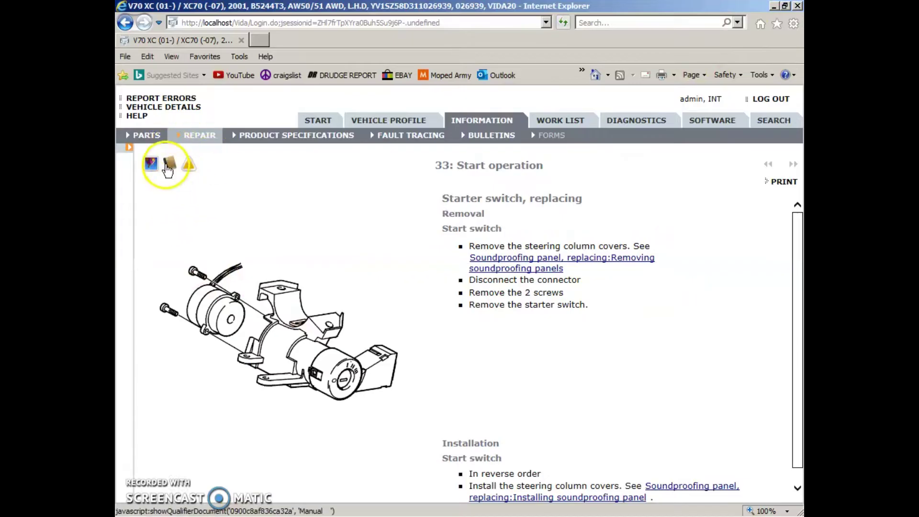
click(190, 172)
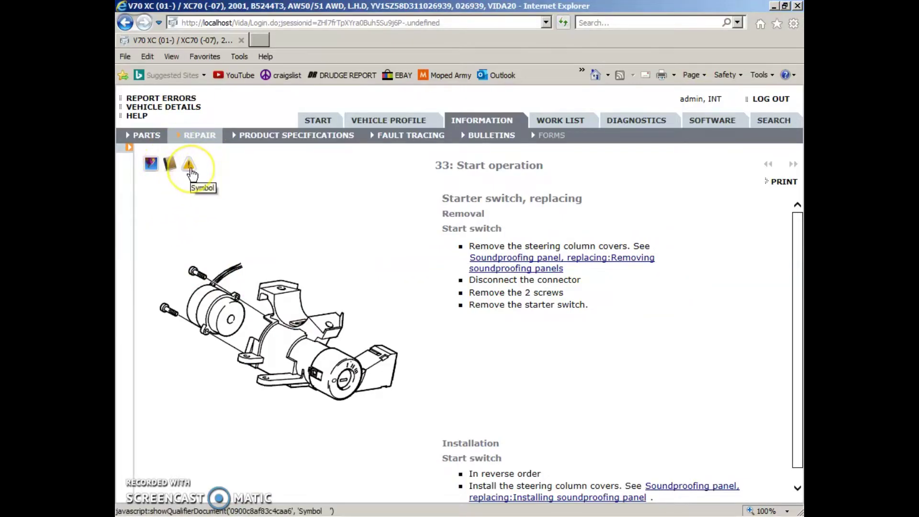
scroll(258, 385, down, 1)
scroll(249, 287, up, 1)
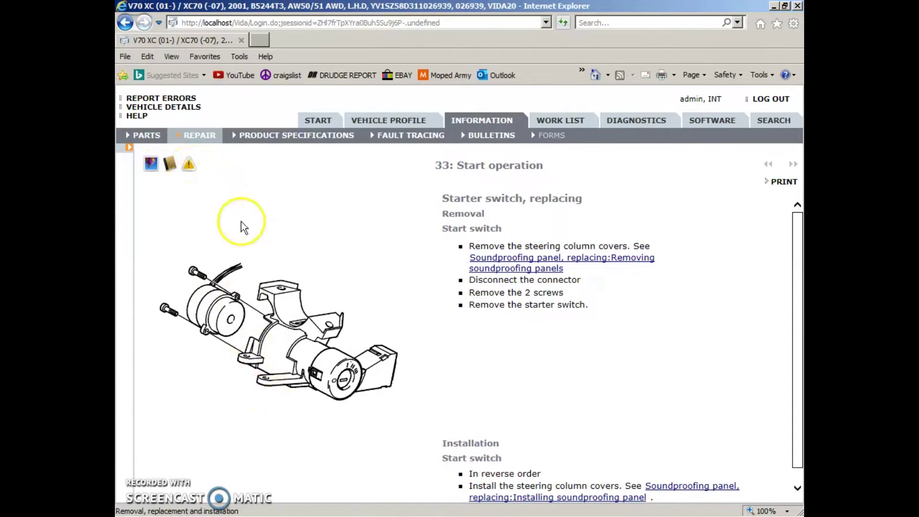
click(205, 139)
click(190, 140)
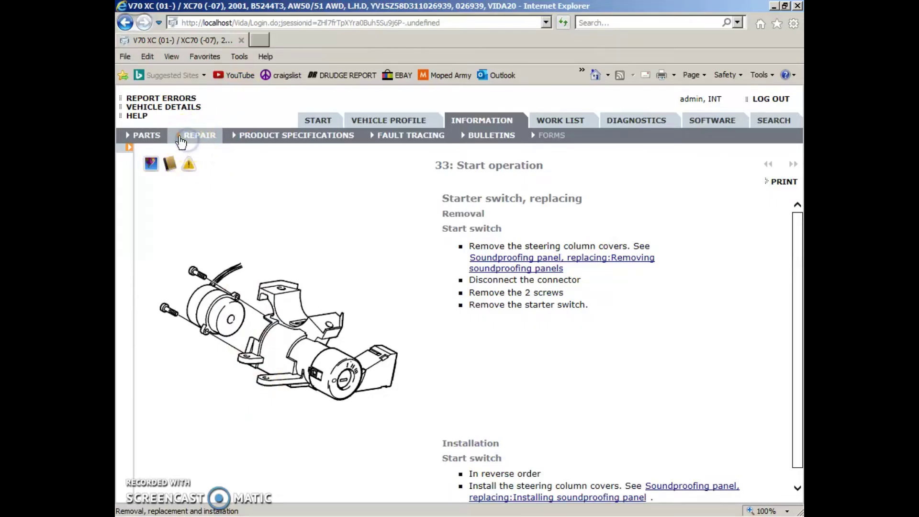
click(181, 139)
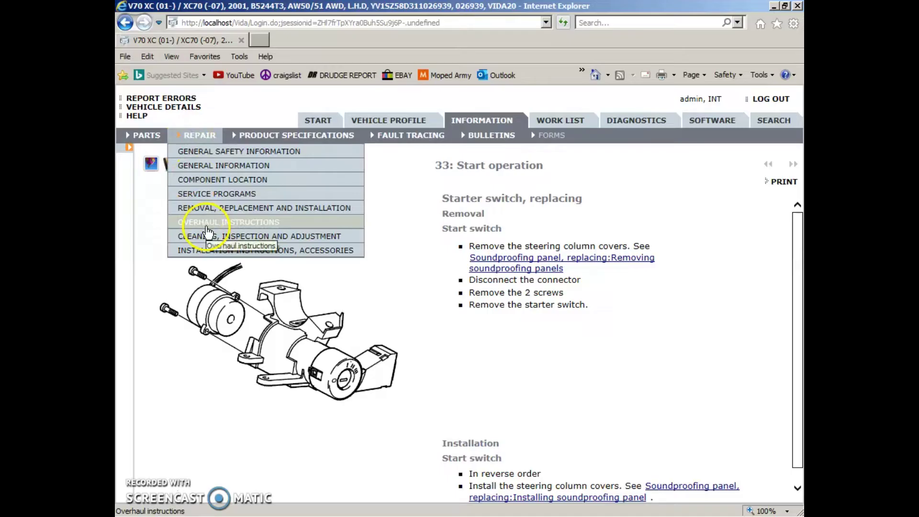
Open 5 Brakes > 51 Wheel brake > Front wheel brake > Brake calipers front, replacing, and scroll through
click(206, 210)
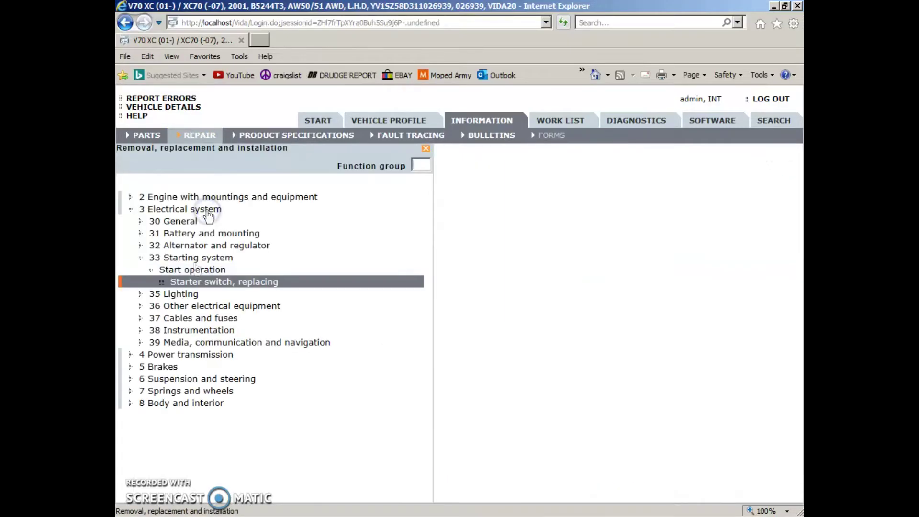
click(131, 367)
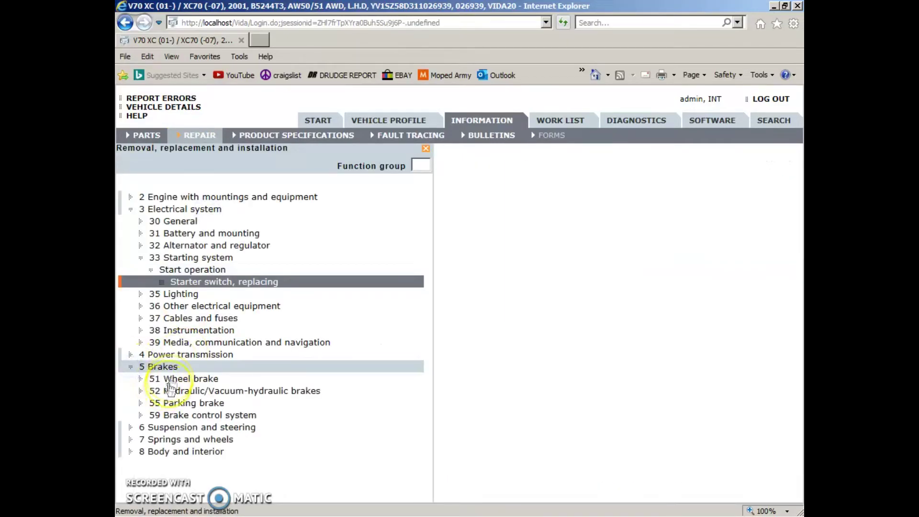
click(169, 380)
click(173, 392)
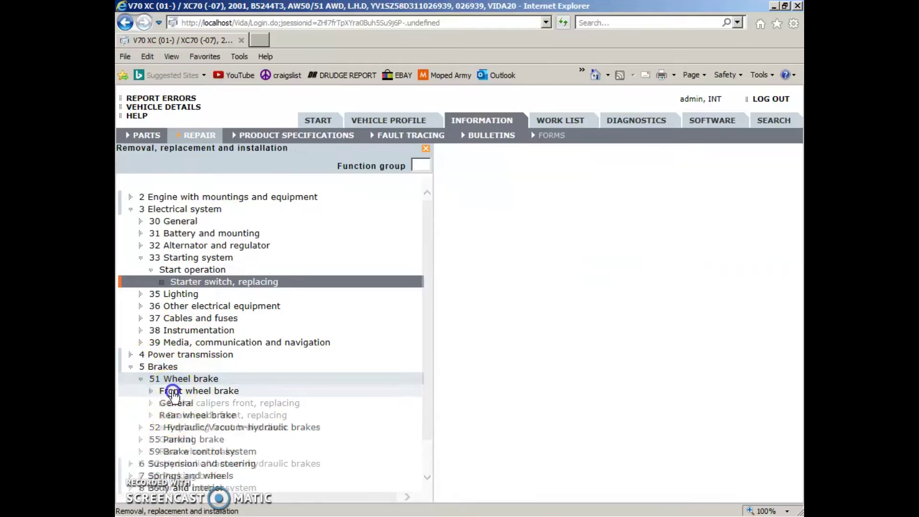
click(186, 403)
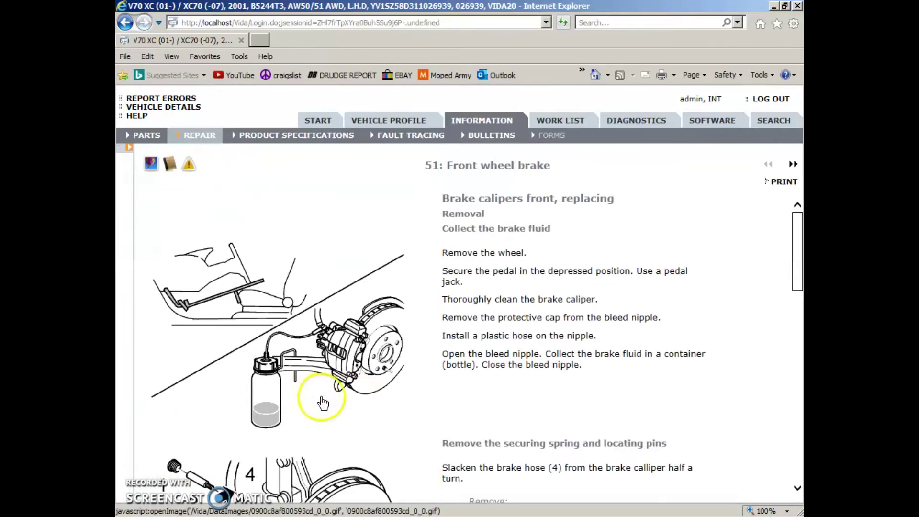
scroll(489, 268, down, 2)
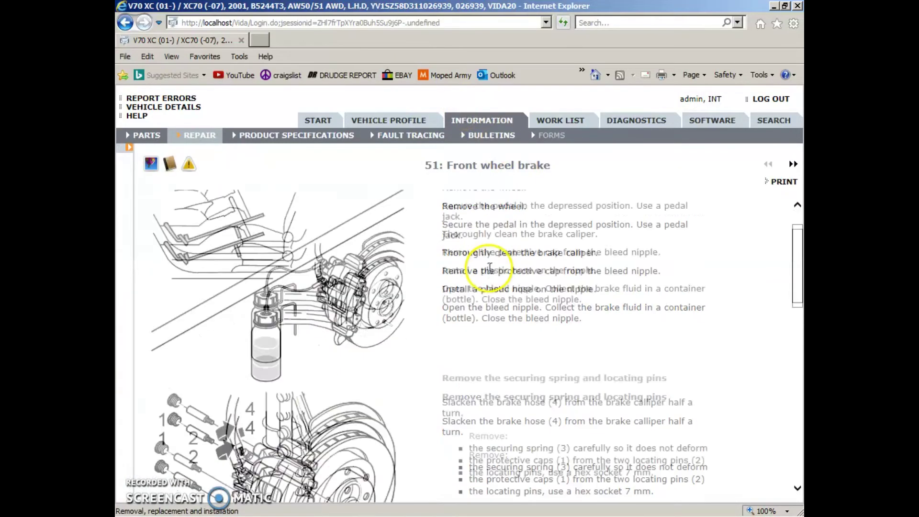
scroll(489, 268, down, 4)
scroll(489, 270, down, 6)
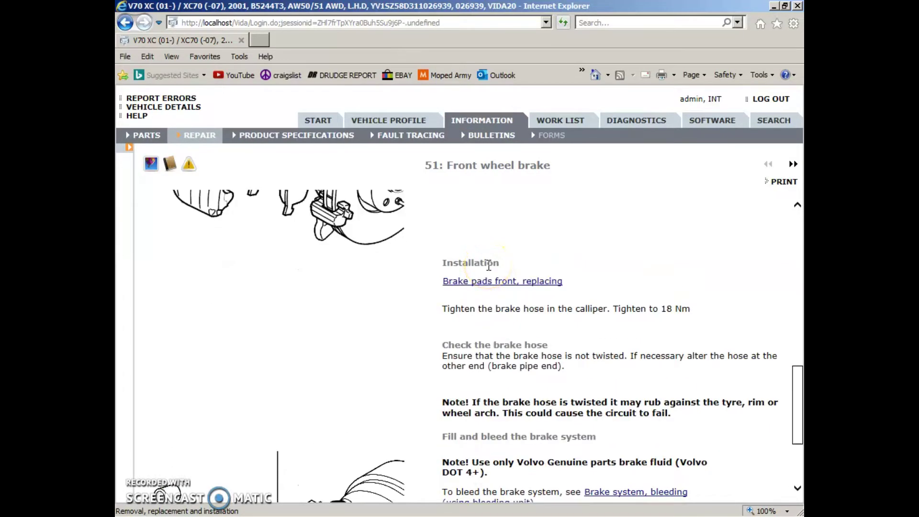
scroll(488, 264, down, 1)
scroll(420, 307, down, 2)
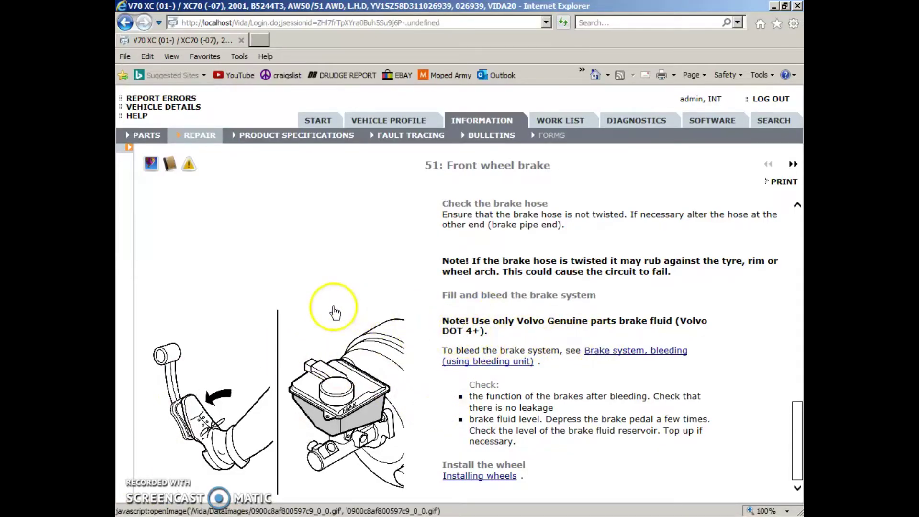
scroll(334, 309, up, 15)
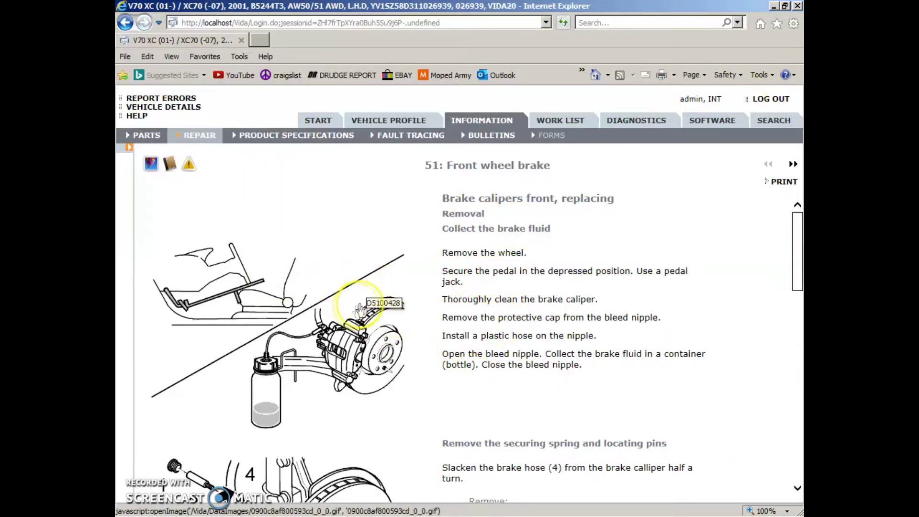
View the 511 front brake pad minimum measurements, then bring up the fault-tracing list
click(298, 139)
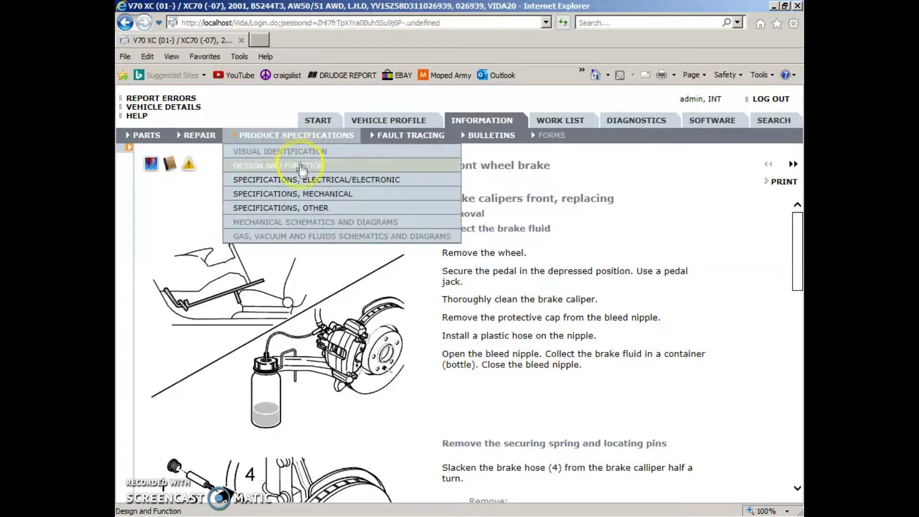
click(299, 209)
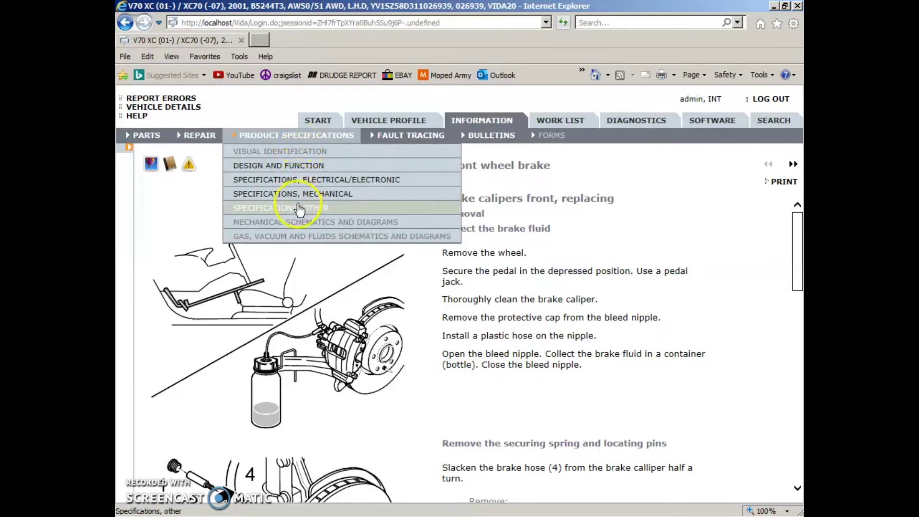
click(327, 195)
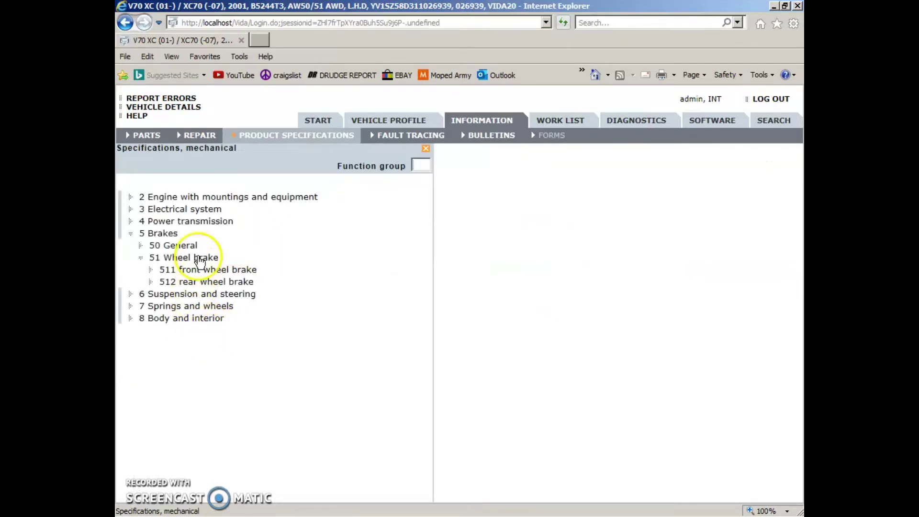
click(197, 271)
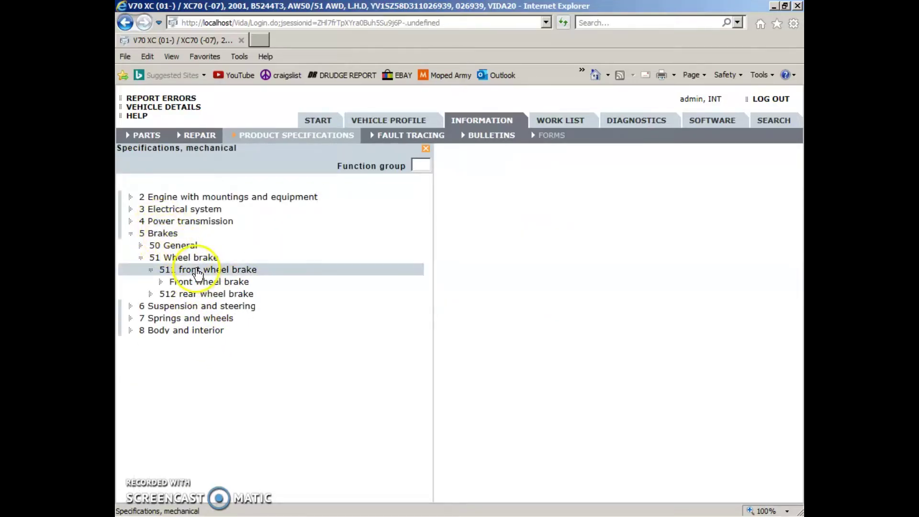
click(200, 282)
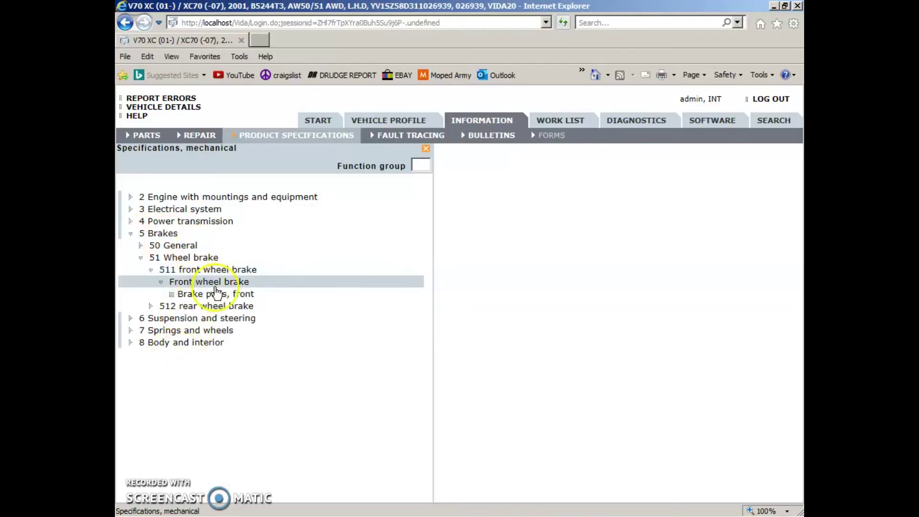
click(214, 293)
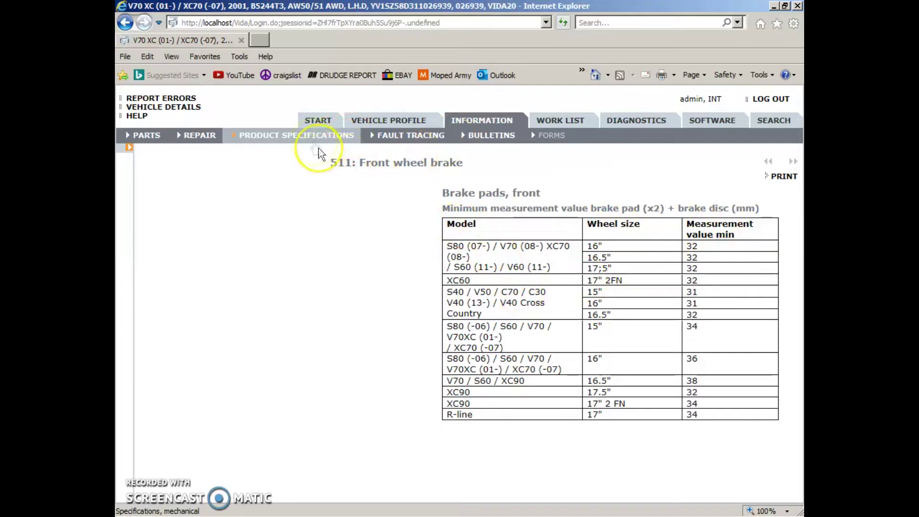
click(402, 136)
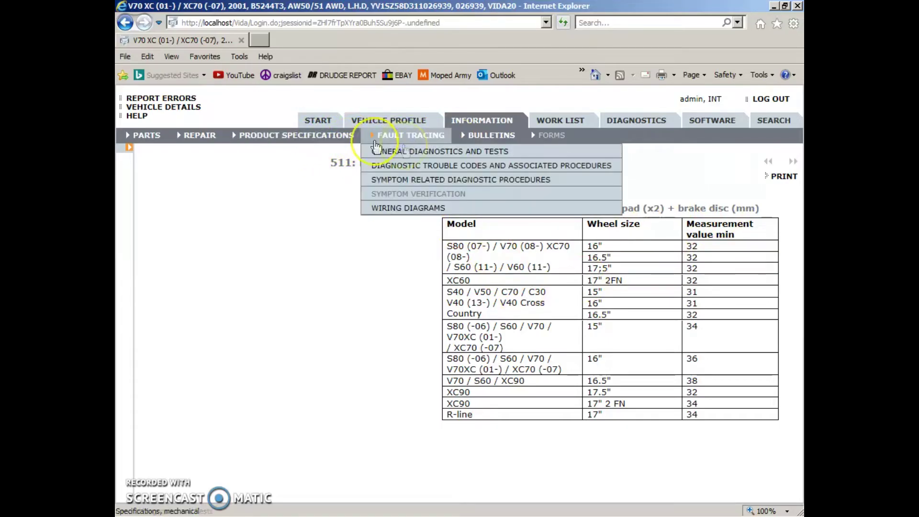
Open the 59 > 593 ABS power supply and ground terminals check, answering Yes to DSTC
click(434, 152)
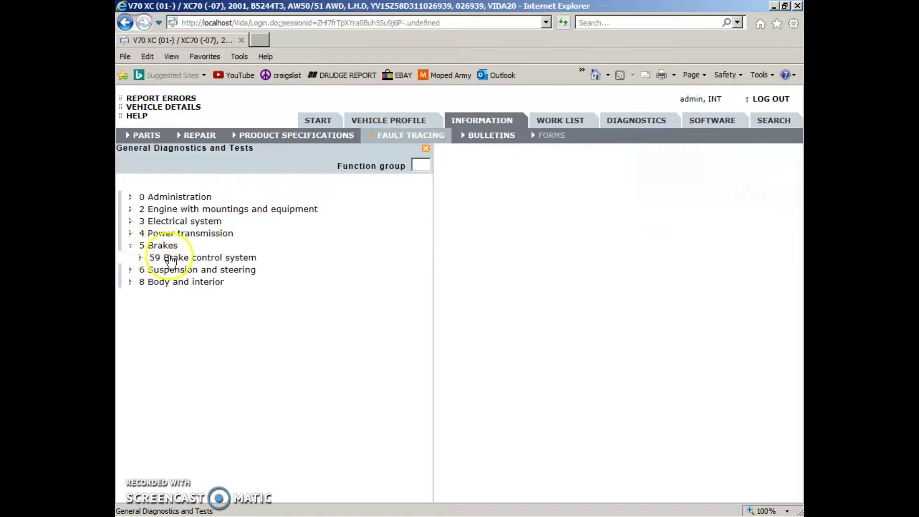
click(171, 259)
click(184, 272)
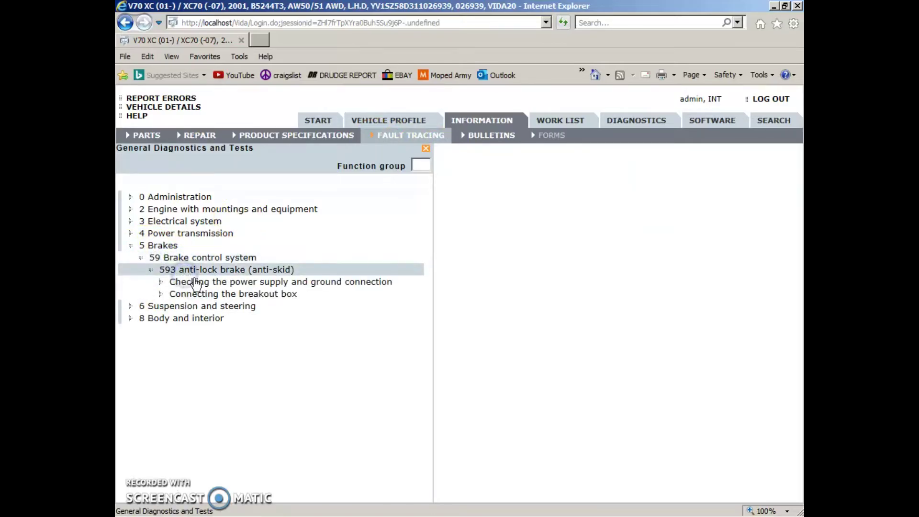
click(198, 284)
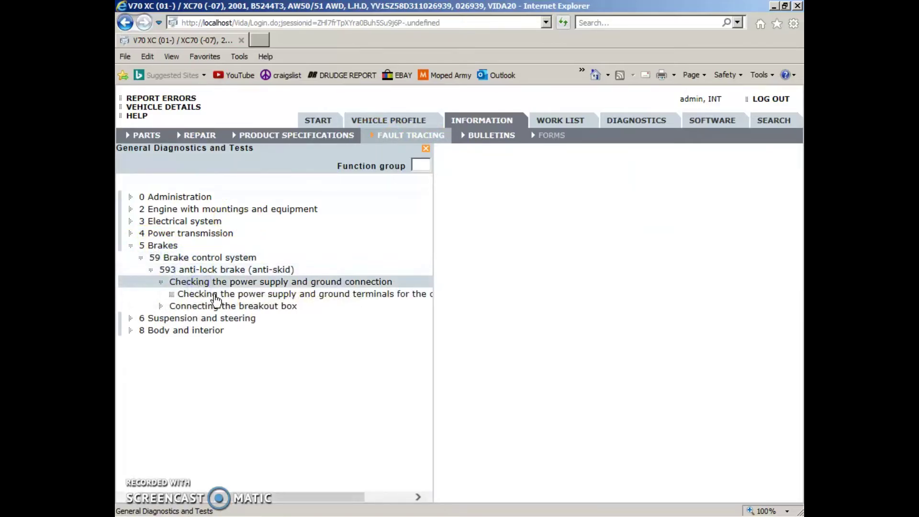
click(215, 295)
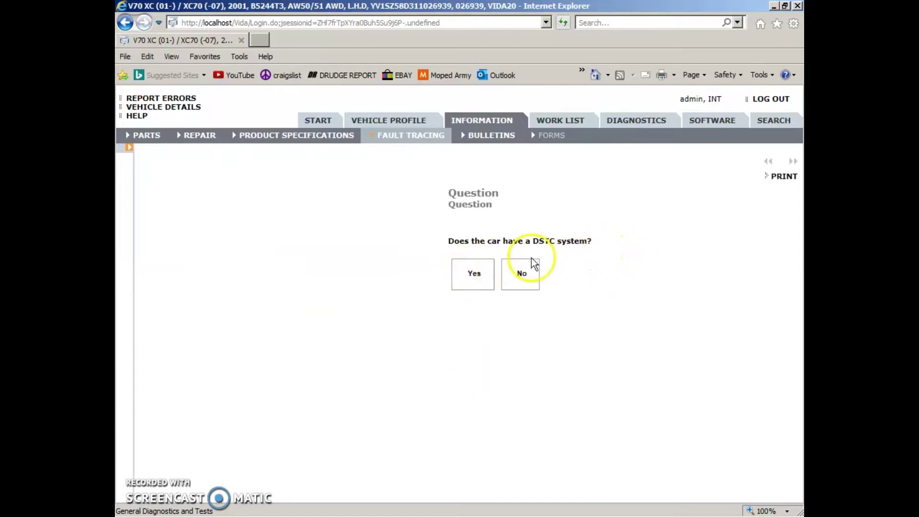
click(462, 275)
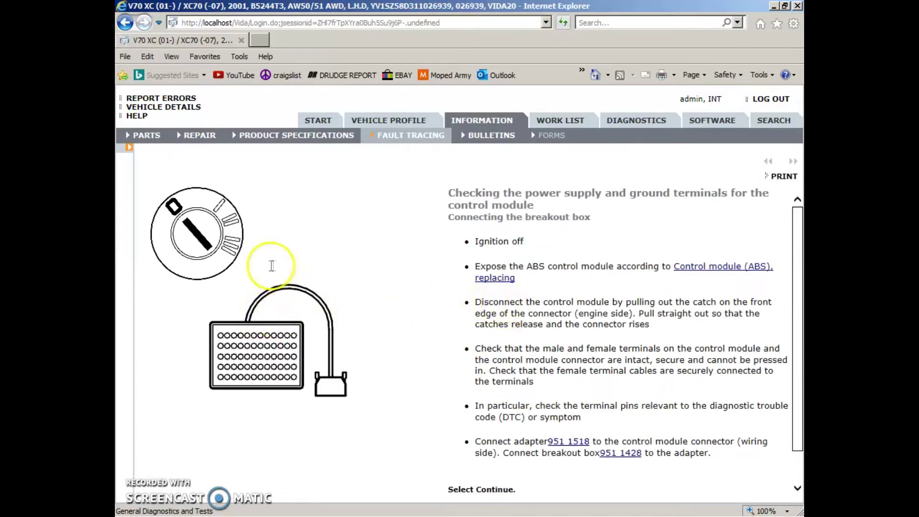
scroll(301, 363, down, 1)
scroll(300, 363, up, 1)
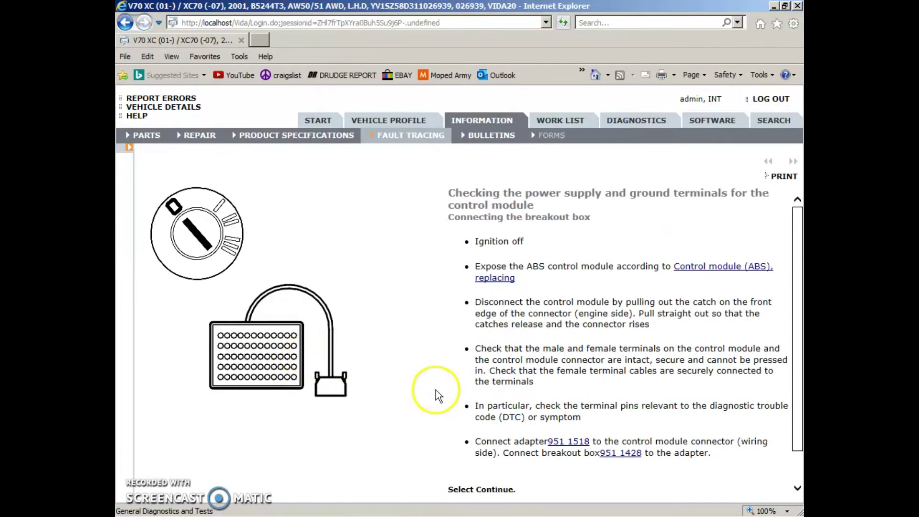
scroll(435, 390, down, 1)
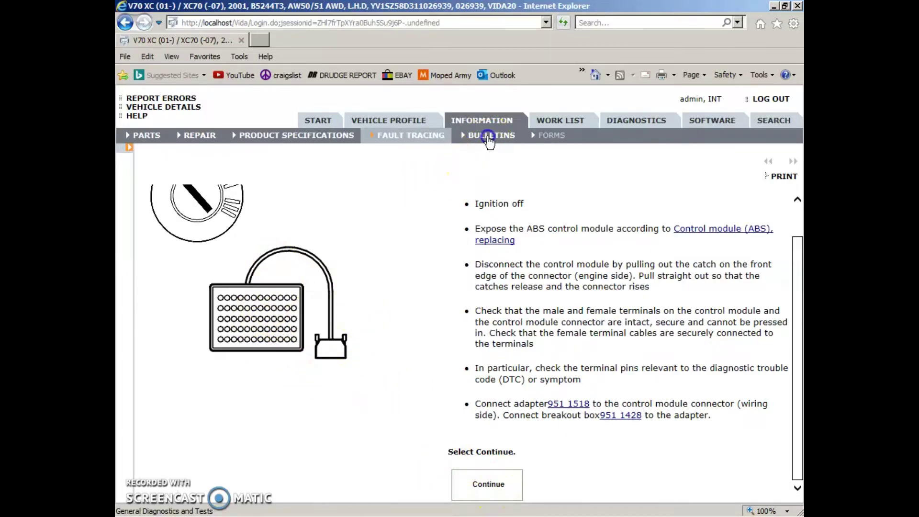
click(489, 139)
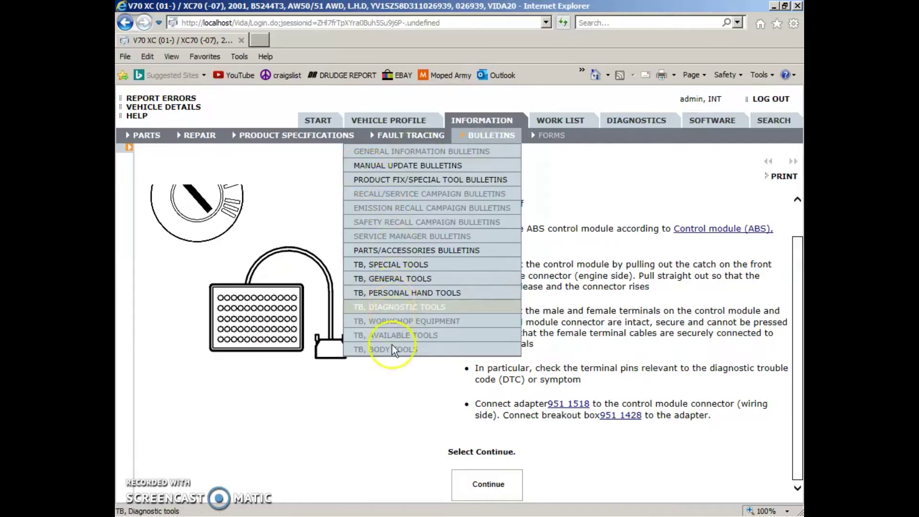
click(493, 136)
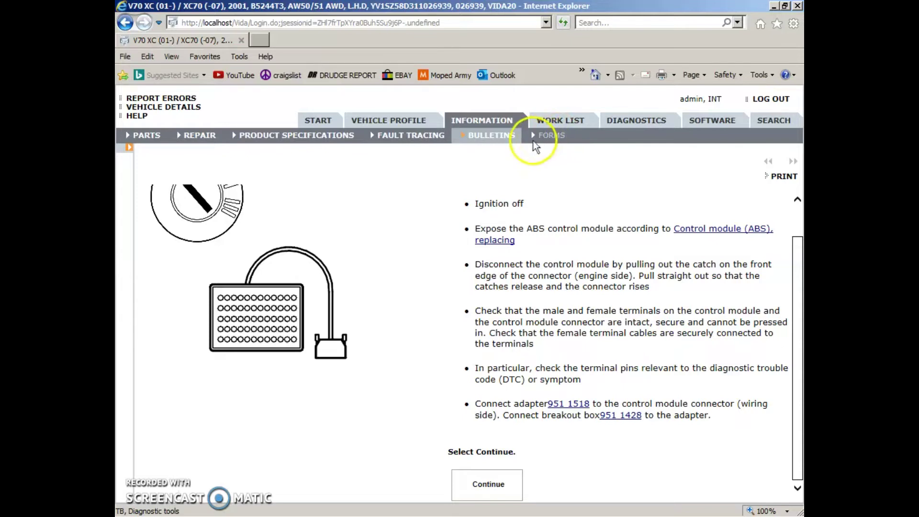
Open the empty work list and switch its search from Part number to Part description
click(560, 121)
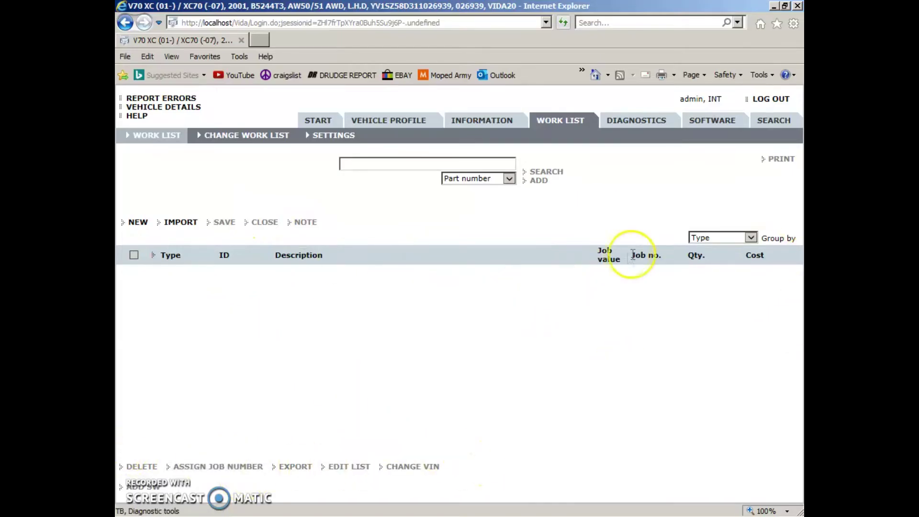
click(510, 180)
click(499, 187)
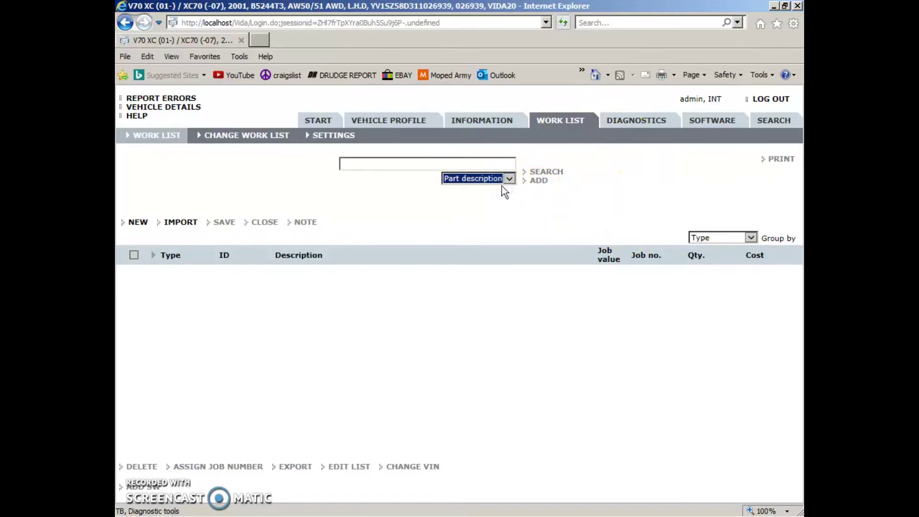
click(651, 116)
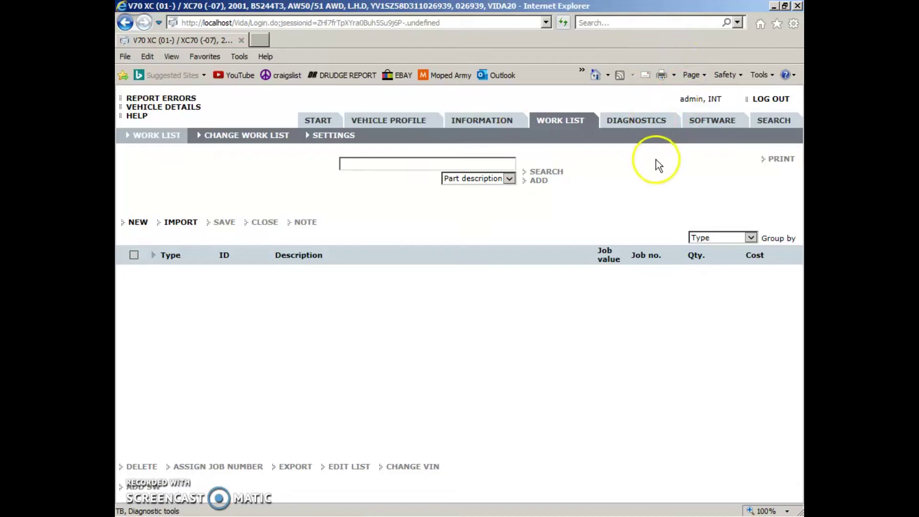
click(622, 125)
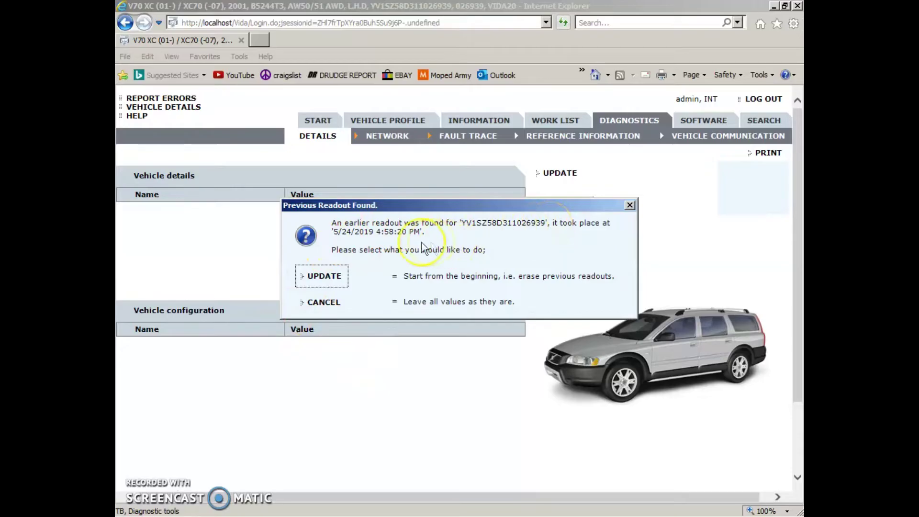
Choose UPDATE to replace the 5/24/2019 readout and read all control modules afresh
click(335, 279)
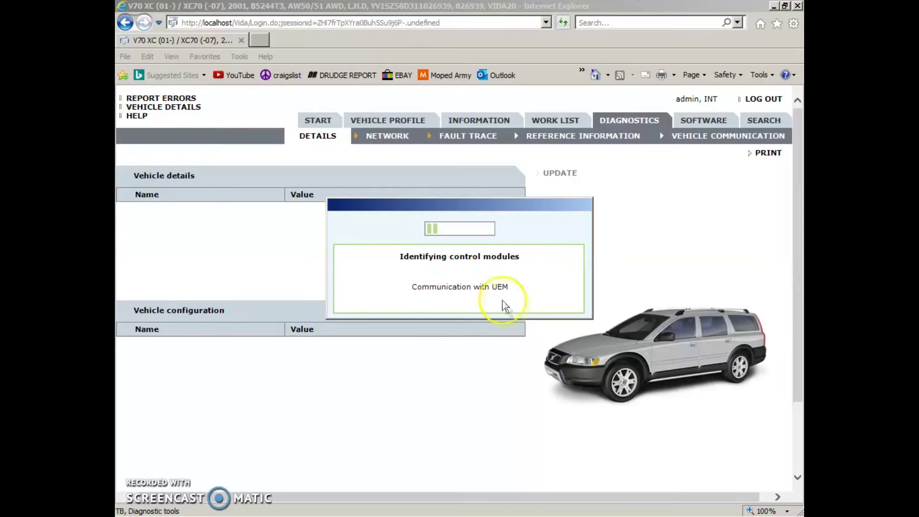
click(519, 292)
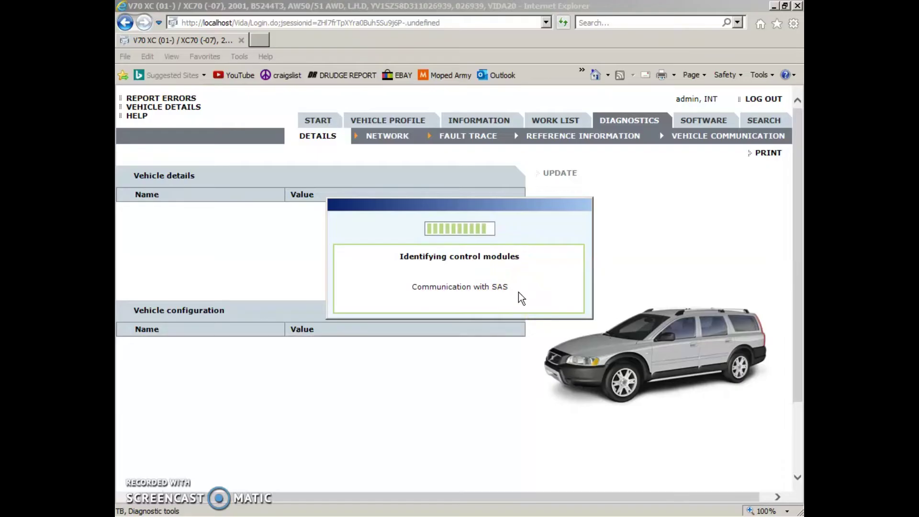
click(515, 295)
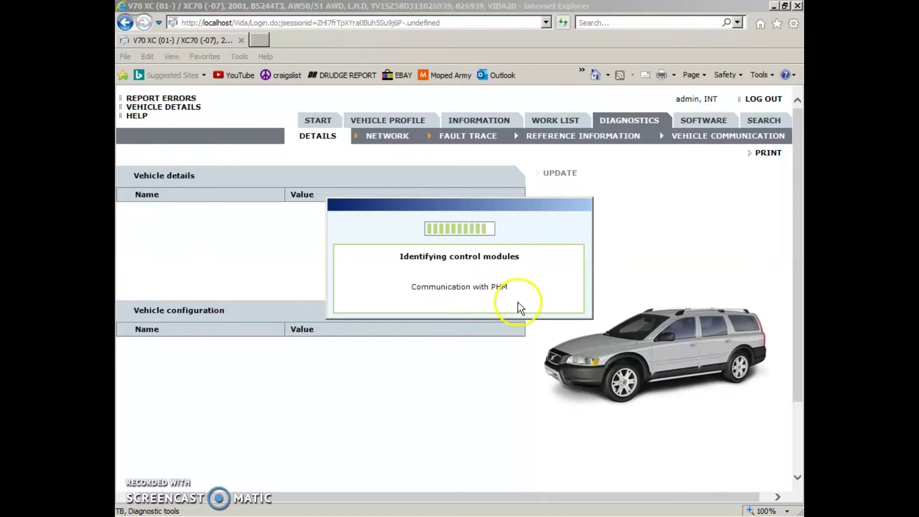
click(518, 297)
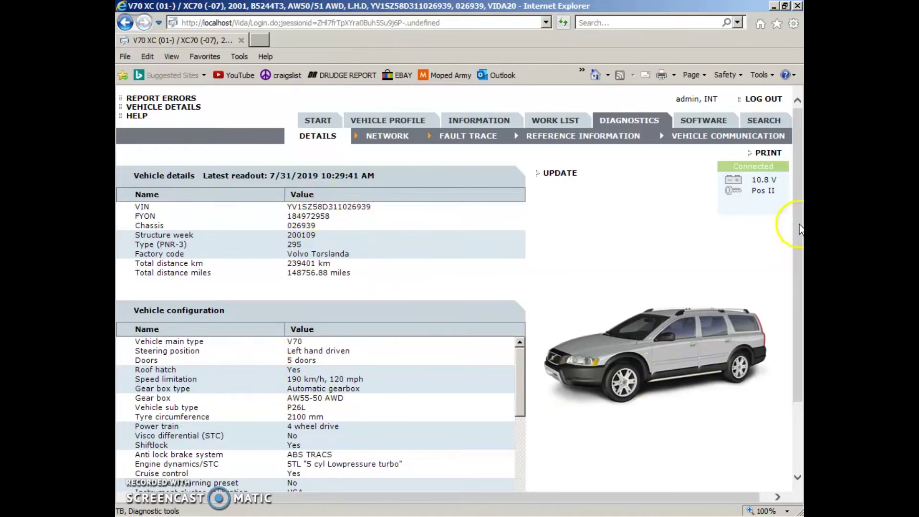
scroll(798, 229, down, 2)
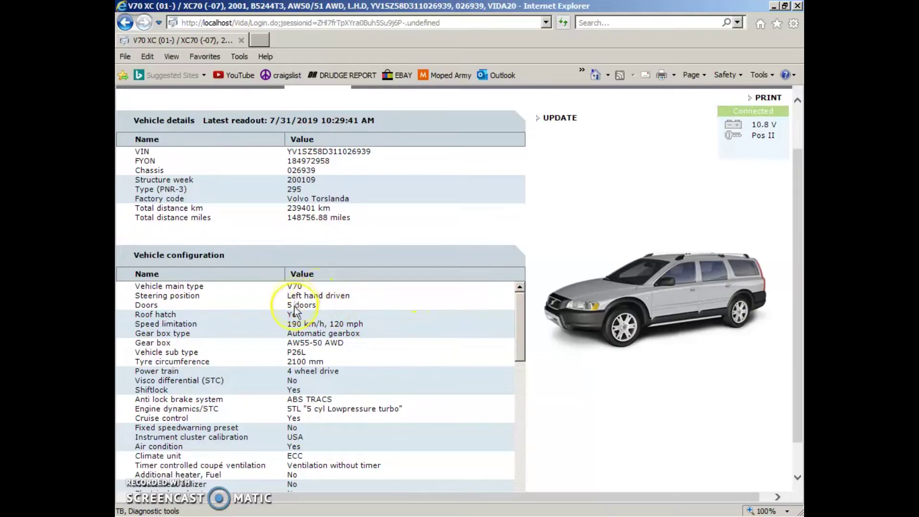
scroll(297, 377, down, 1)
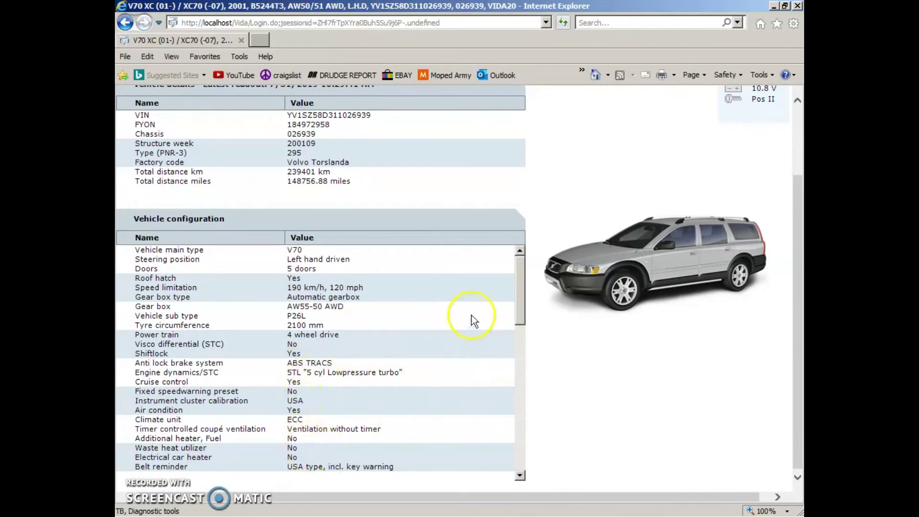
drag(524, 304, 524, 444)
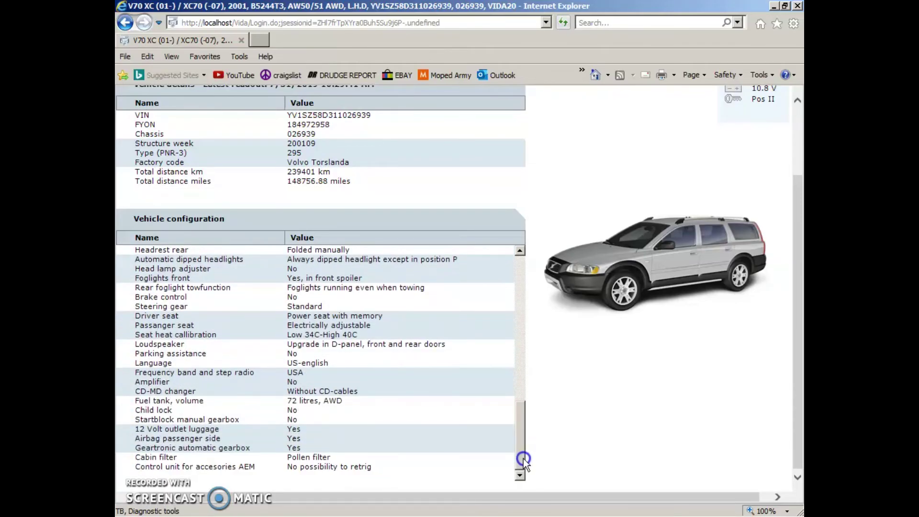
scroll(791, 445, up, 3)
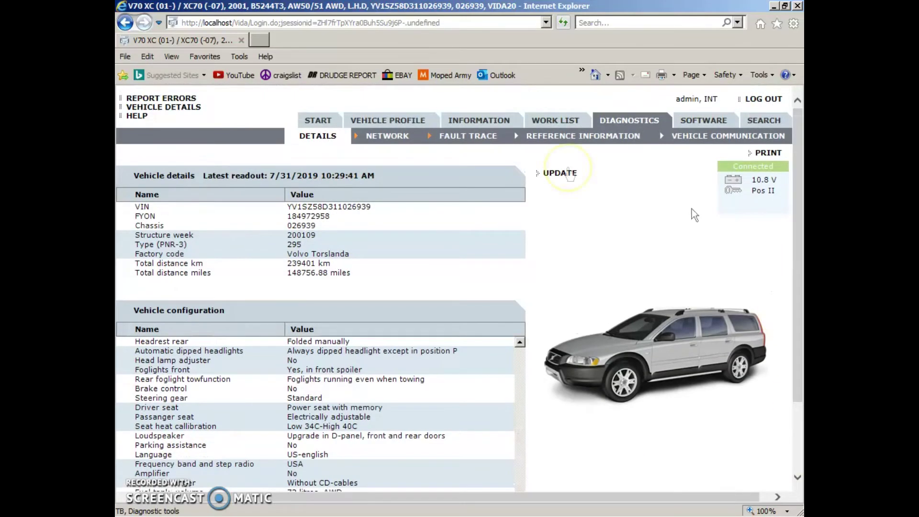
Inspect ECM, TCM and the non-responding AUM in the network view, then open Fault Trace
click(389, 136)
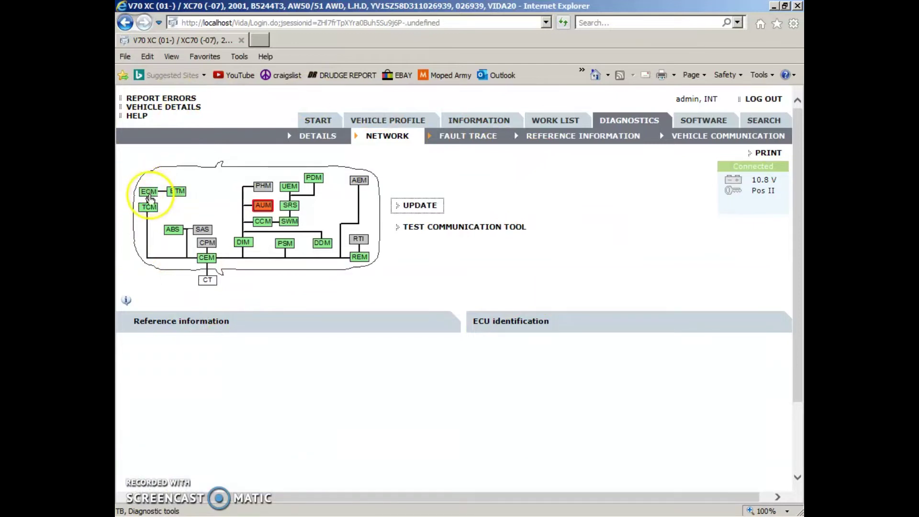
click(148, 193)
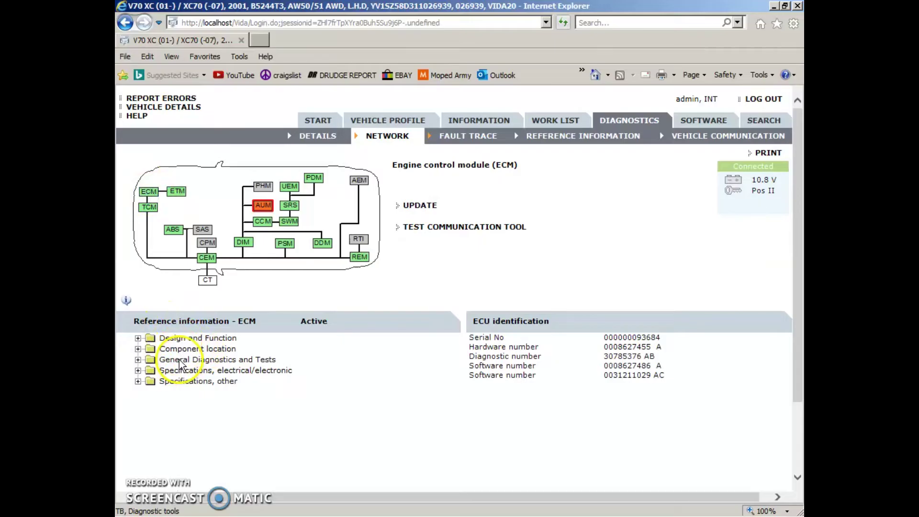
scroll(287, 448, down, 2)
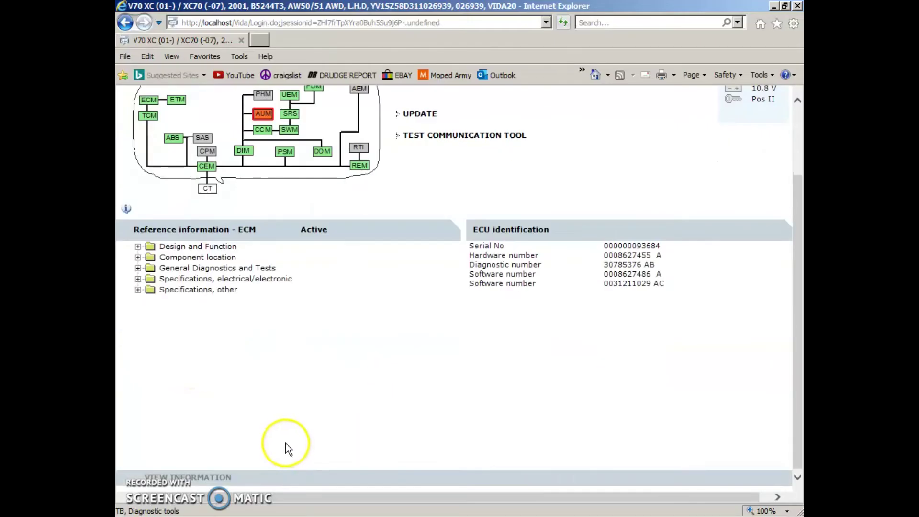
scroll(288, 448, up, 2)
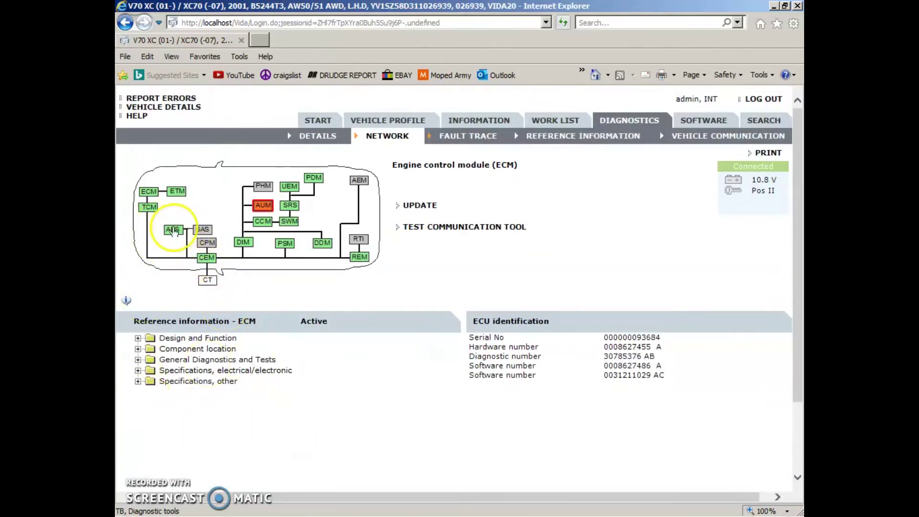
click(148, 207)
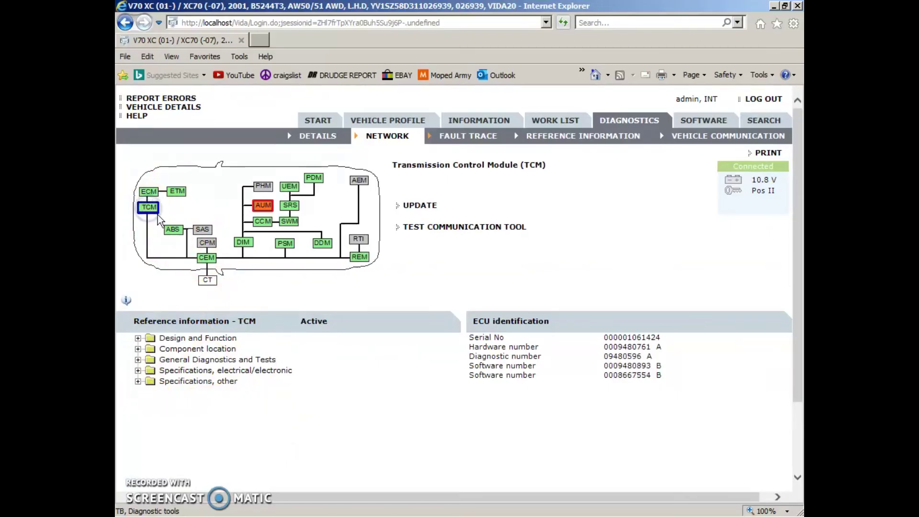
click(262, 206)
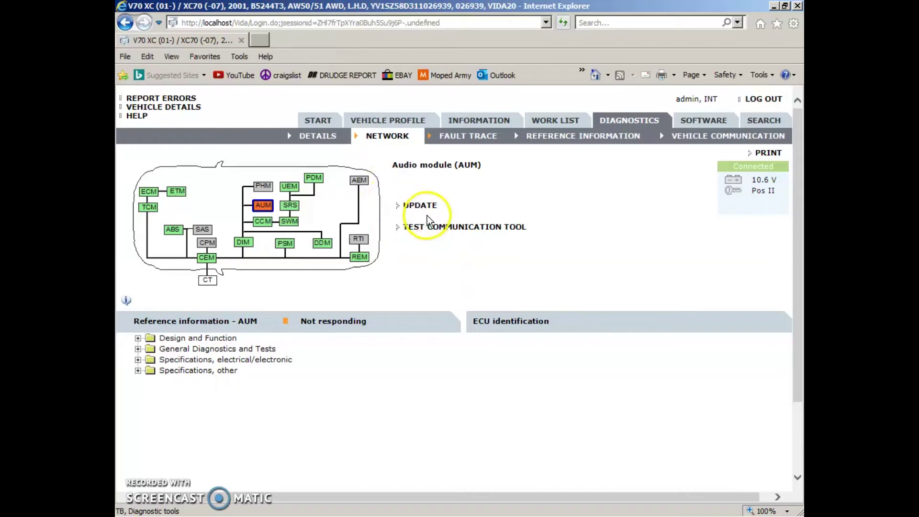
click(460, 136)
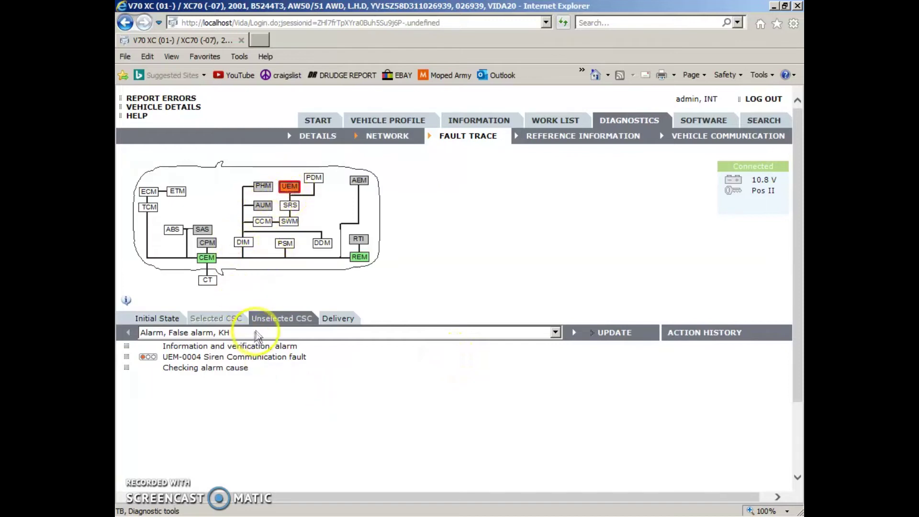
Check the UEM-0004 siren communication fault's counter values and description, then close its extended view
click(212, 358)
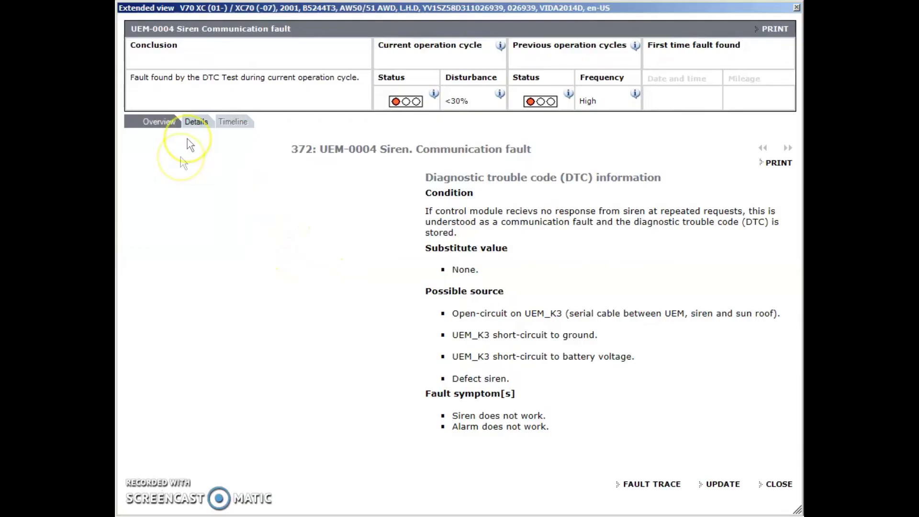
click(196, 124)
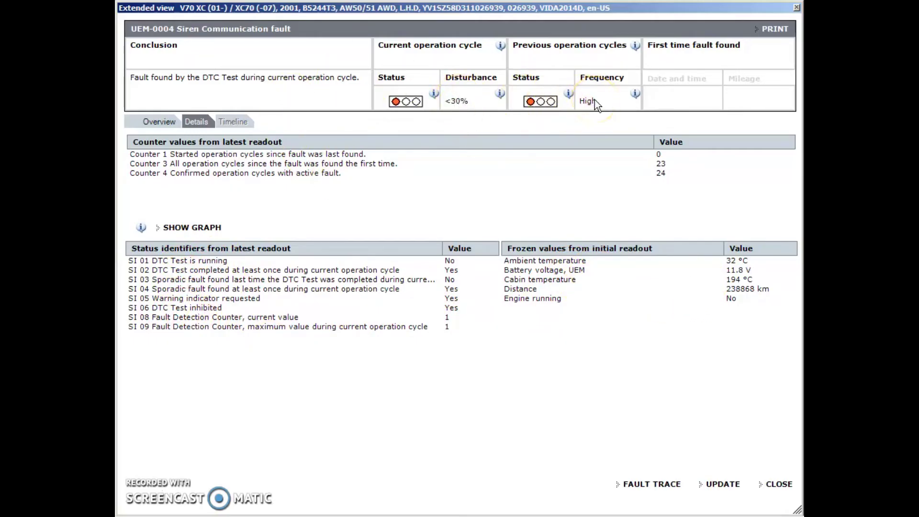
click(154, 125)
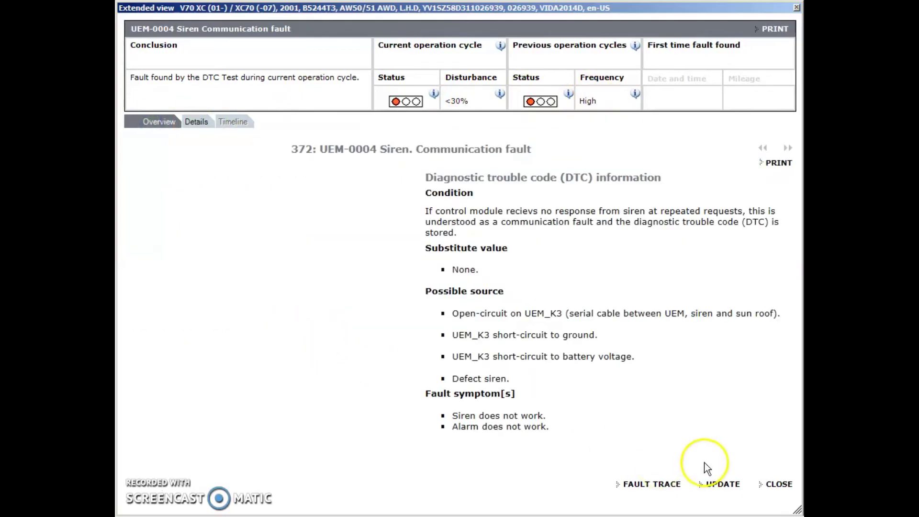
click(776, 484)
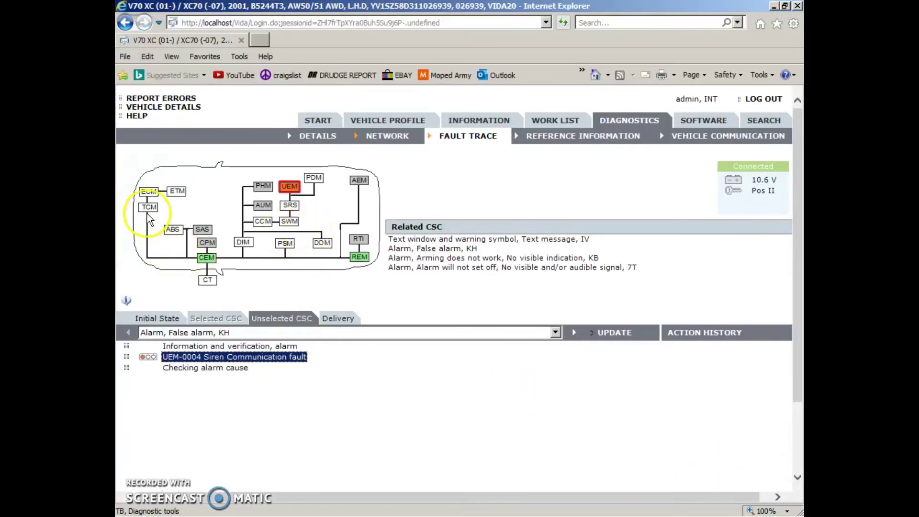
List the initial readout's seven fault codes, including CCM-0007 and ECM-280A, and select CCM
click(149, 191)
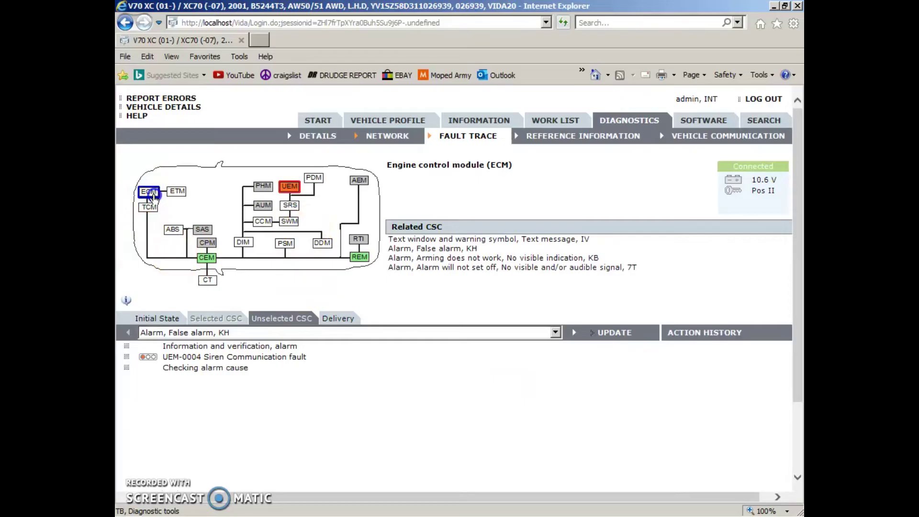
click(154, 319)
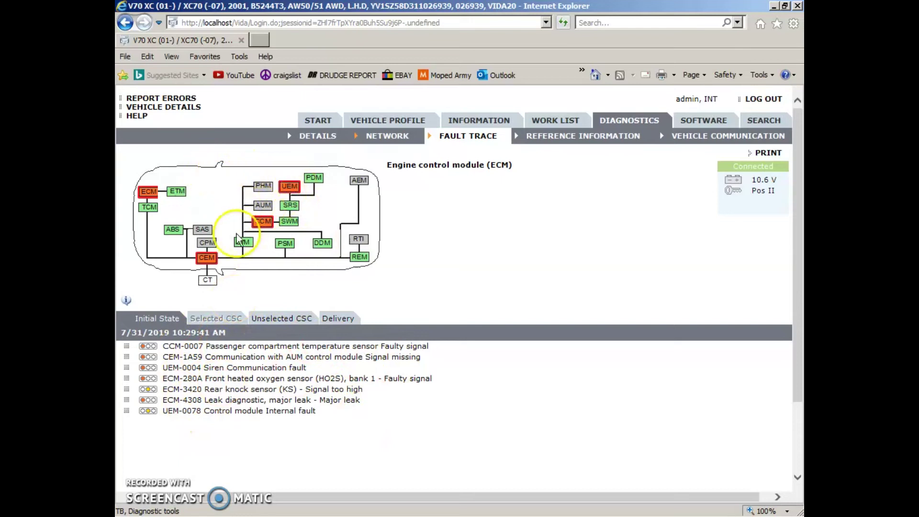
click(259, 222)
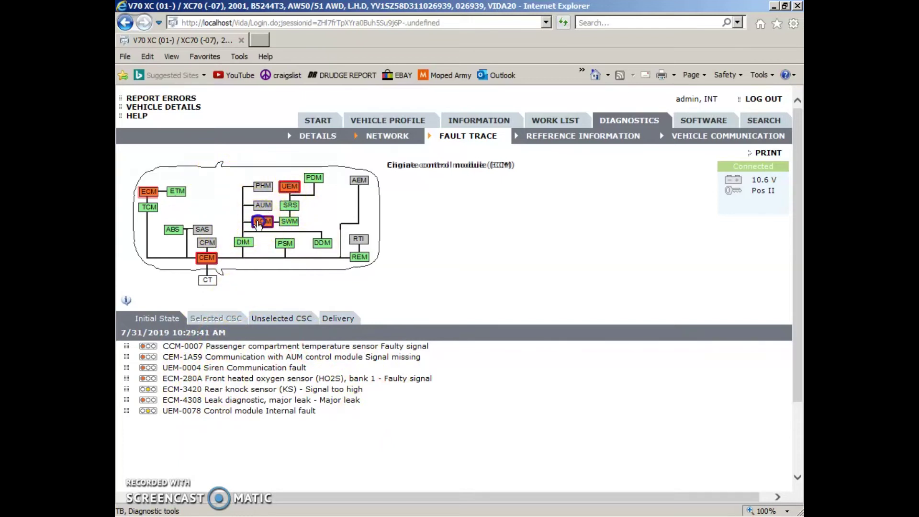
Inspect the CCM-0007 temperature sensor fault's details and counter values, then close the extended view
click(216, 346)
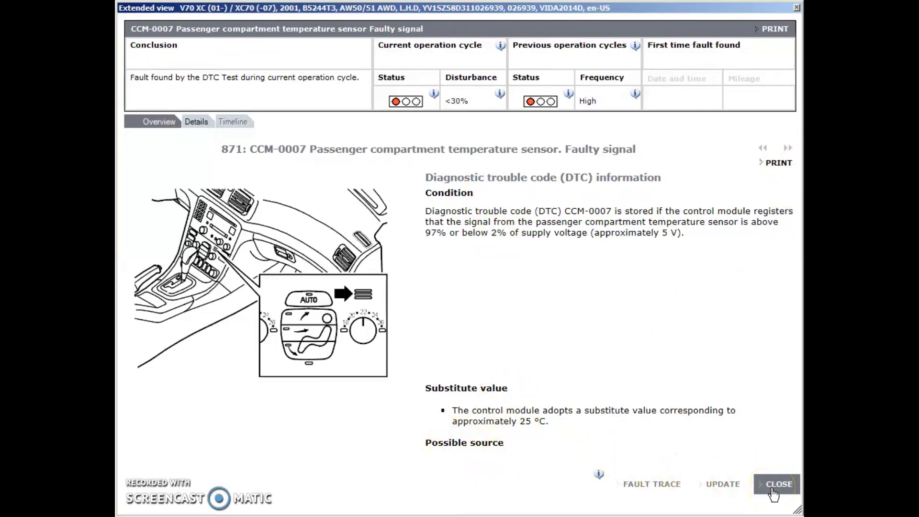
click(362, 160)
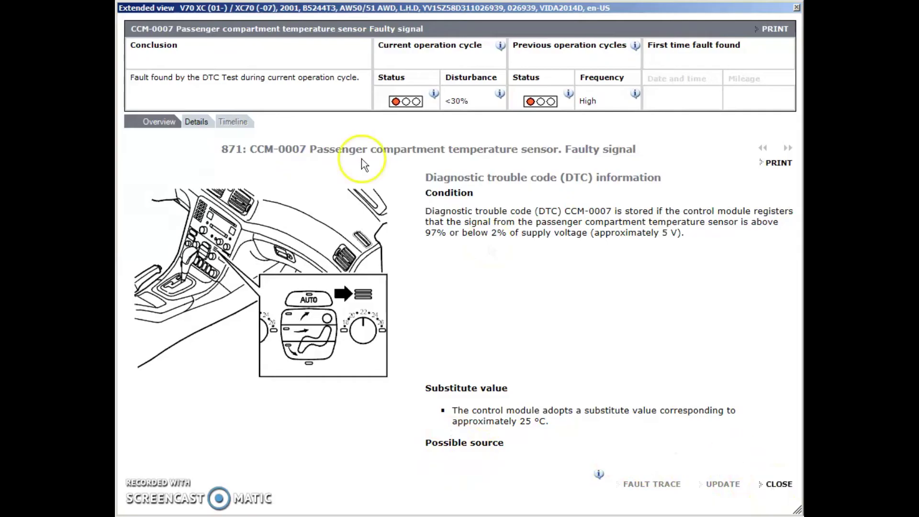
click(205, 124)
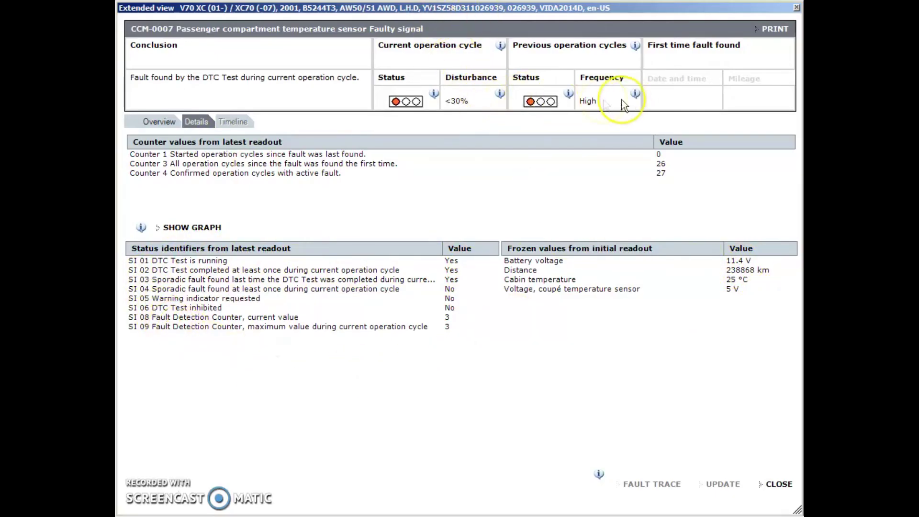
click(778, 484)
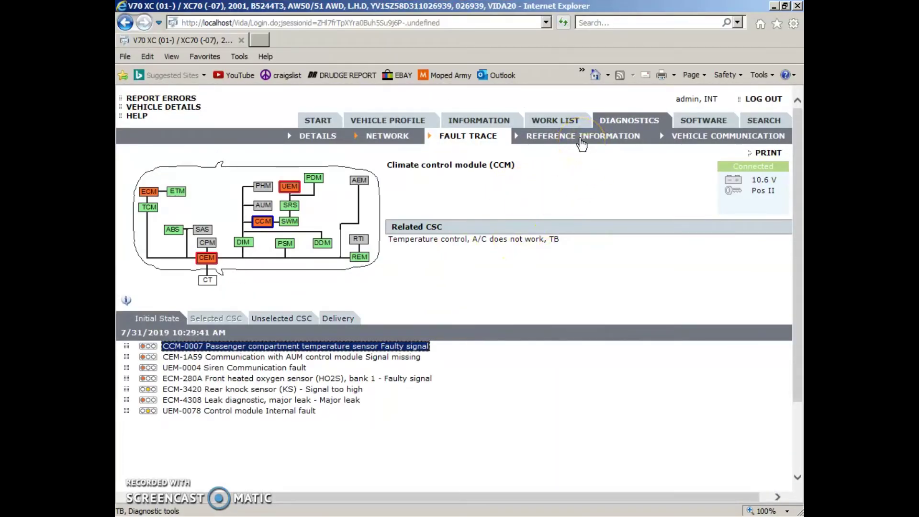
Expand Reference Information's Leakage into group 2 Engine subgroups, then go to Vehicle Communication
click(580, 140)
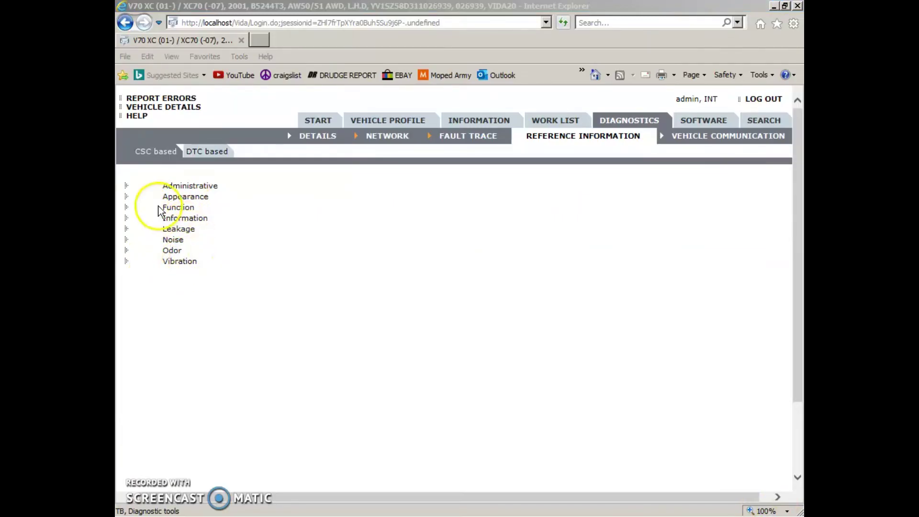
click(170, 230)
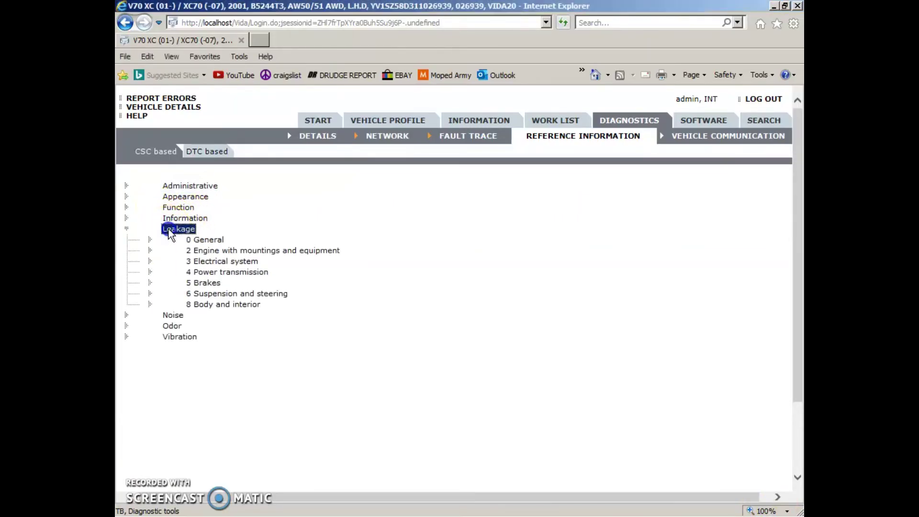
click(212, 250)
click(212, 251)
click(212, 251)
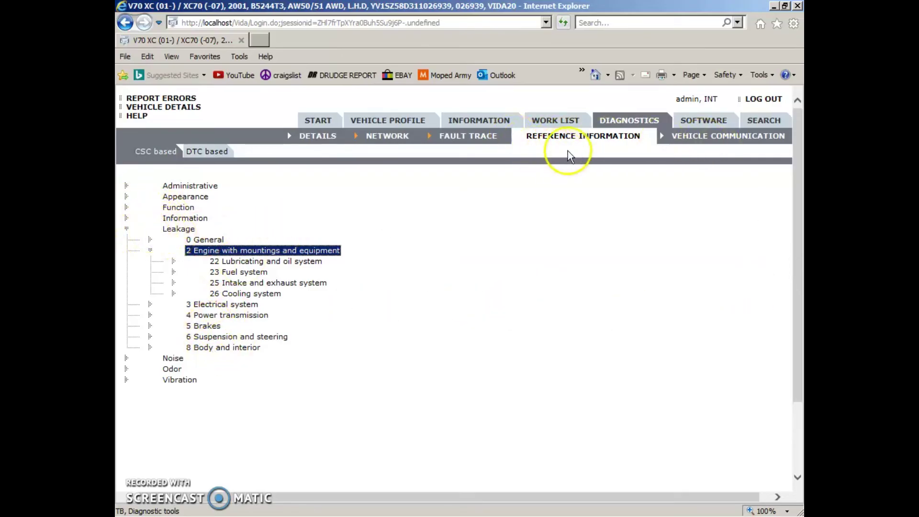
click(699, 137)
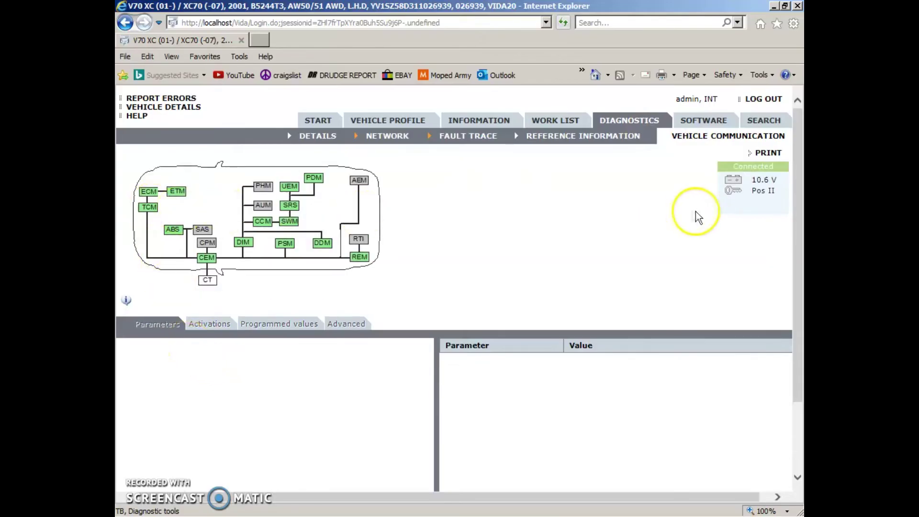
Show the empty software order list for the car on DiCE-206751
scroll(244, 311, down, 2)
scroll(245, 302, up, 2)
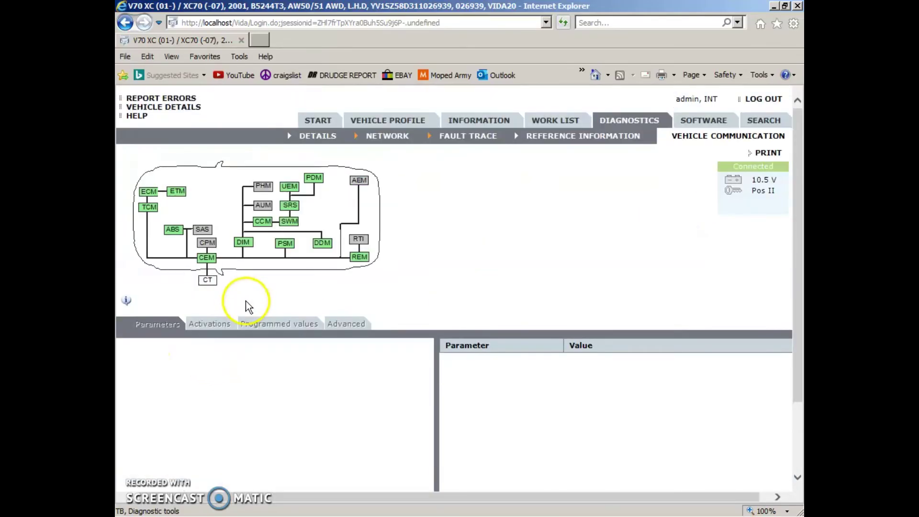
click(698, 124)
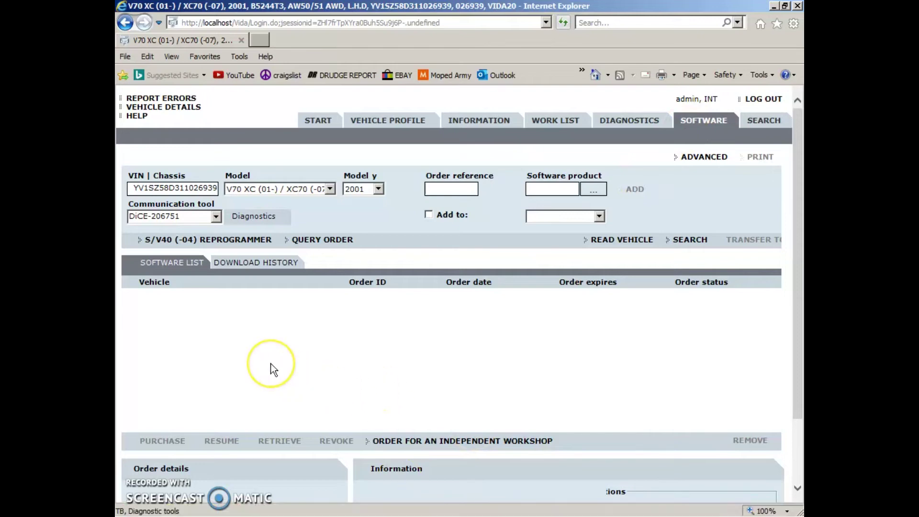
scroll(271, 363, down, 3)
Order the 8637231 AEM remove software and submit the purchase with an order reference
scroll(271, 367, up, 3)
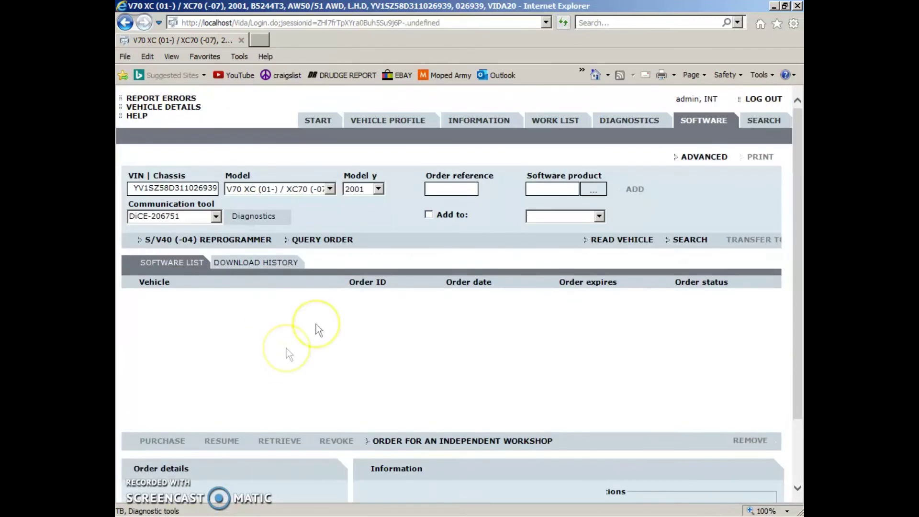
click(594, 188)
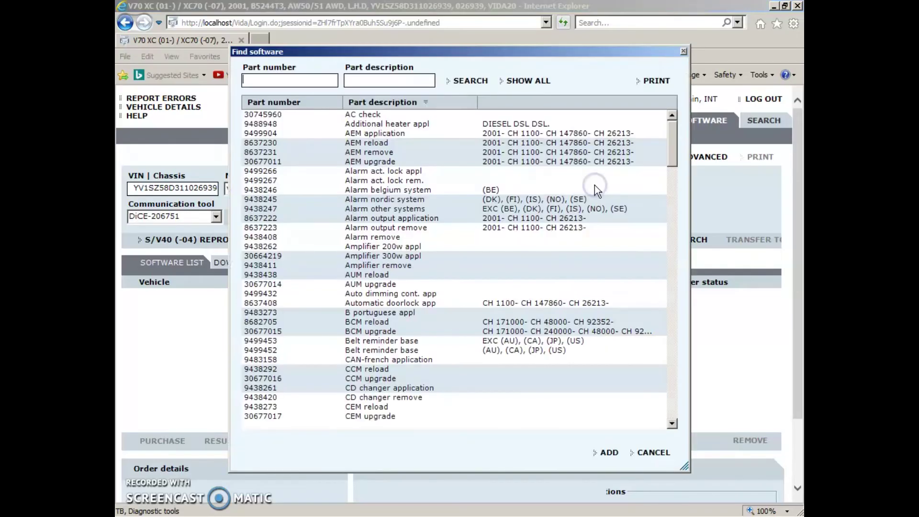
double_click(376, 153)
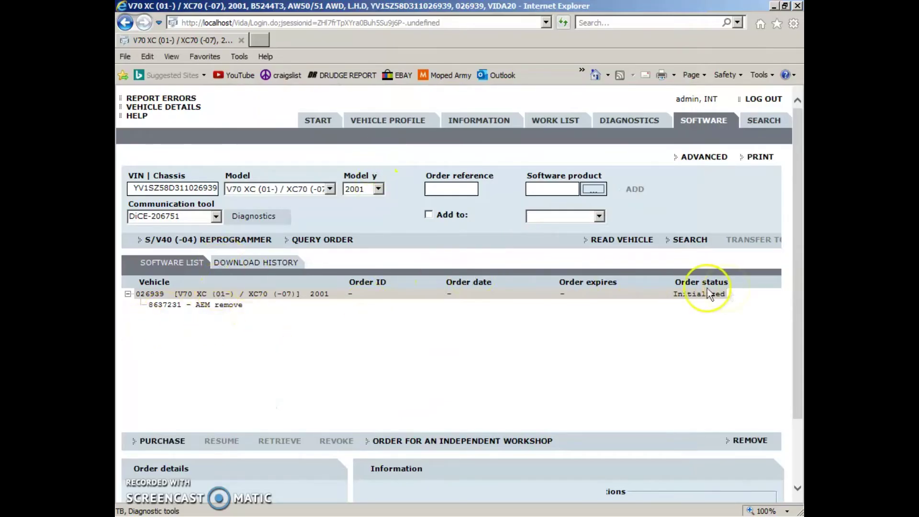
click(159, 443)
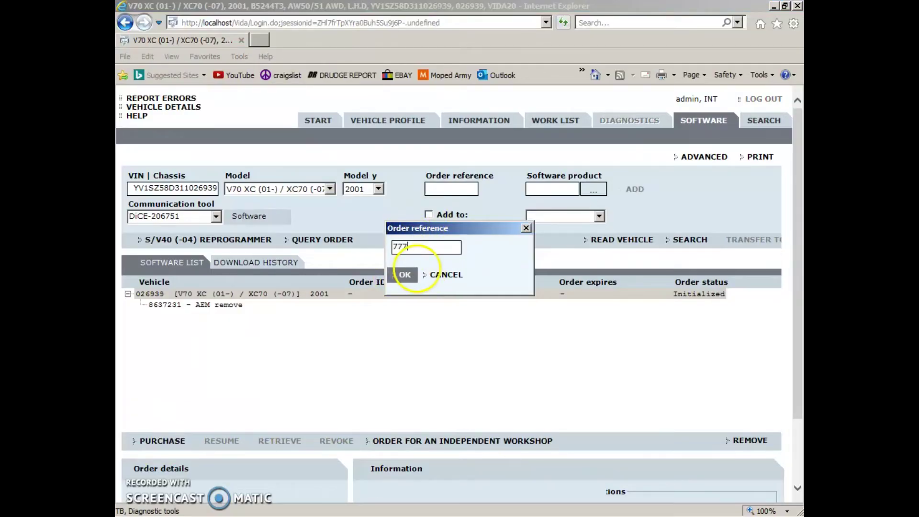
click(406, 273)
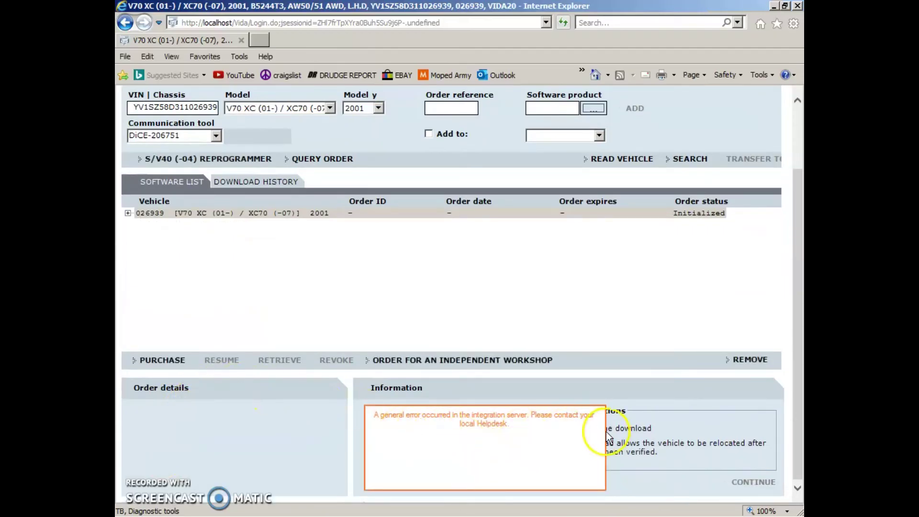
scroll(383, 322, up, 2)
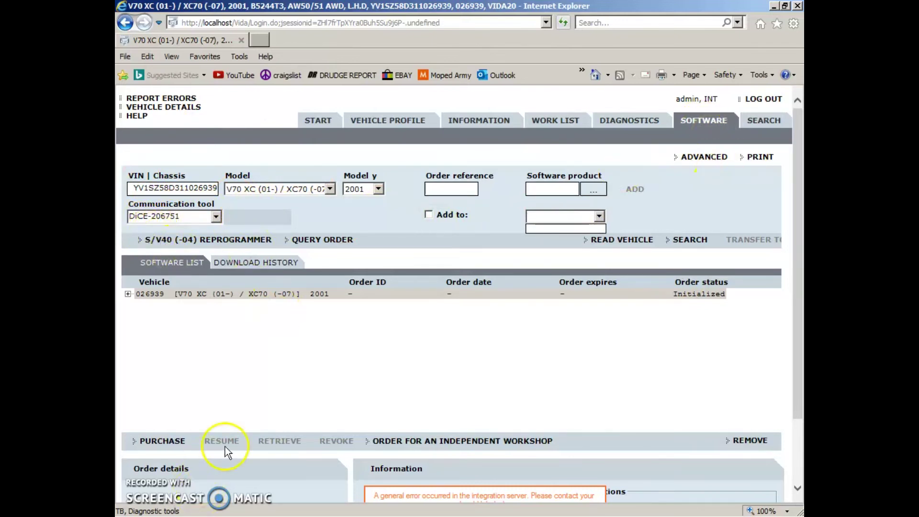
Try an independent workshop order, look up partner IDs, cancel it, and open Search
click(458, 443)
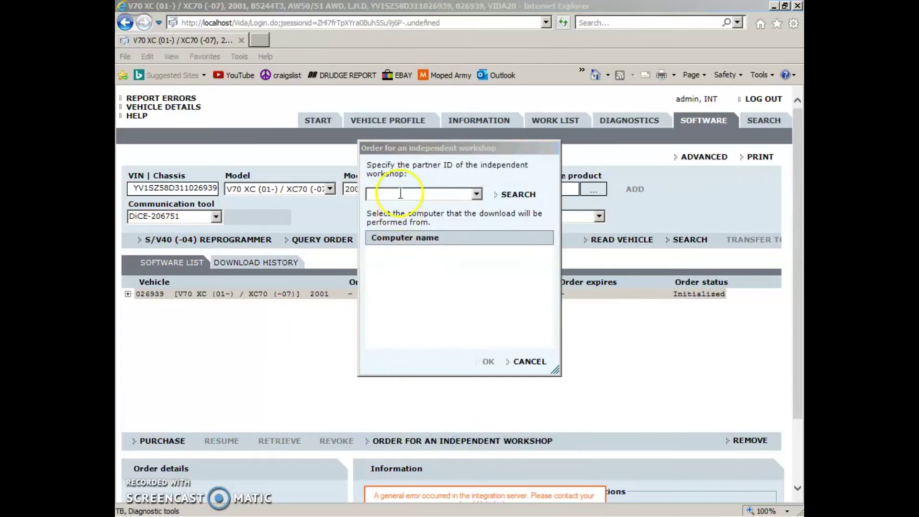
click(521, 197)
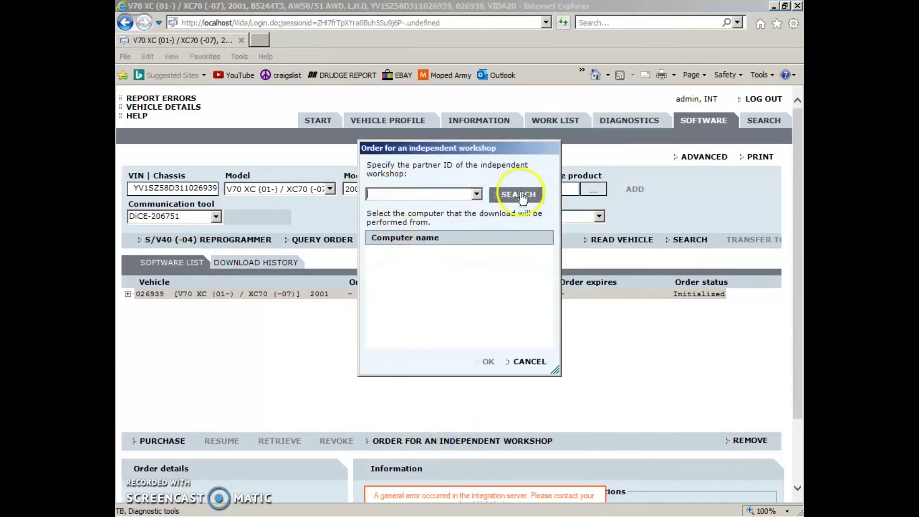
click(540, 368)
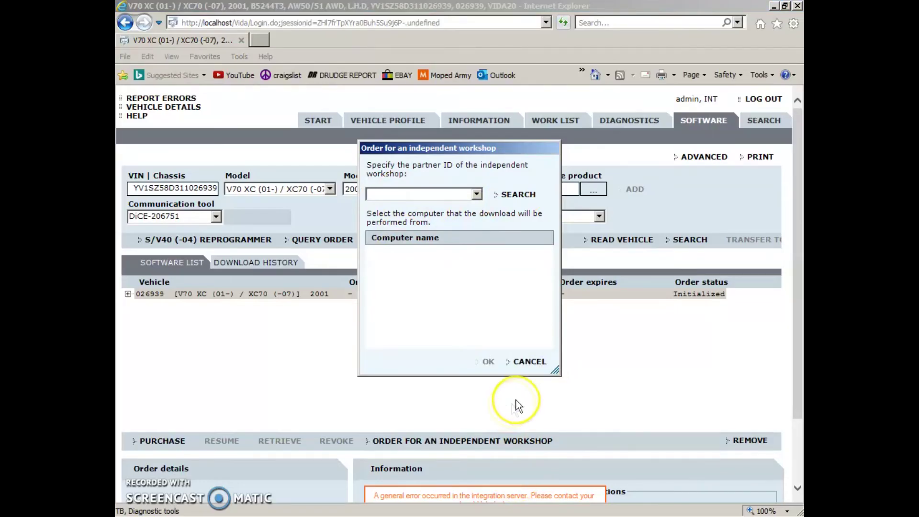
click(529, 361)
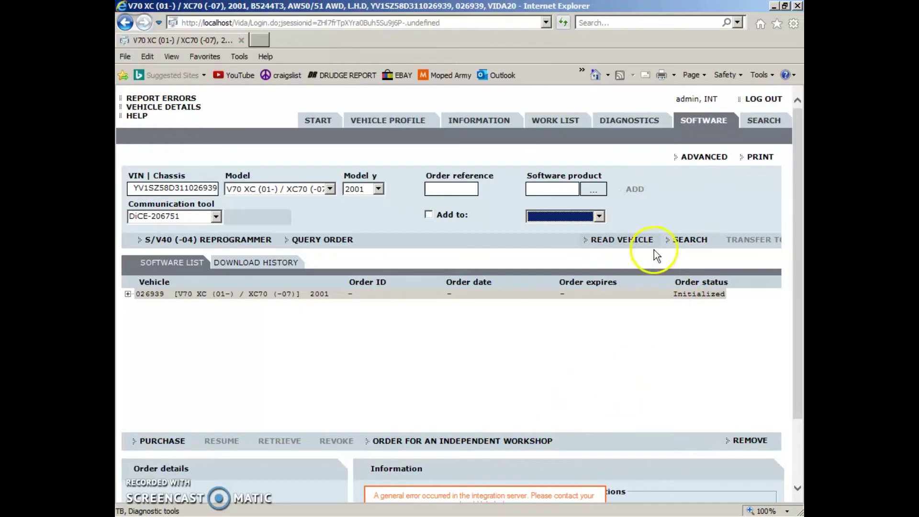
click(764, 121)
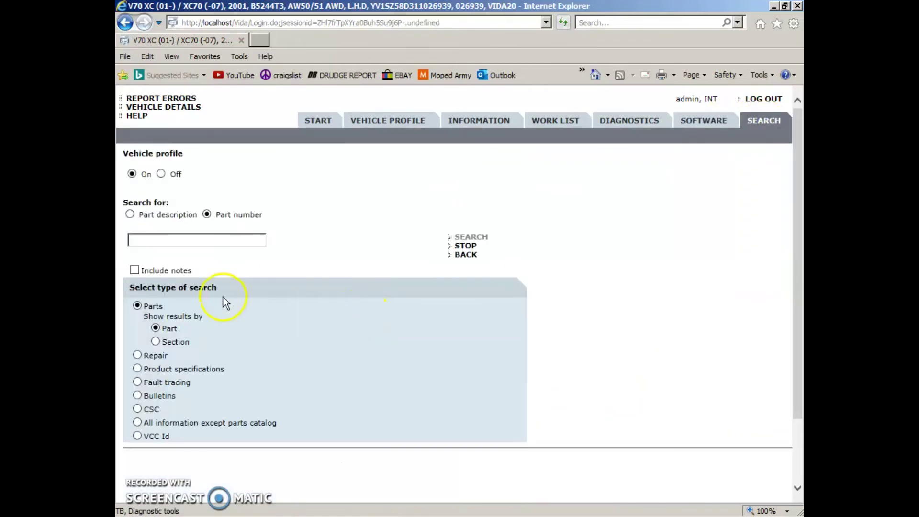
Leave the part-number search for the welcome page, then reopen Diagnostics for the connected car
click(183, 241)
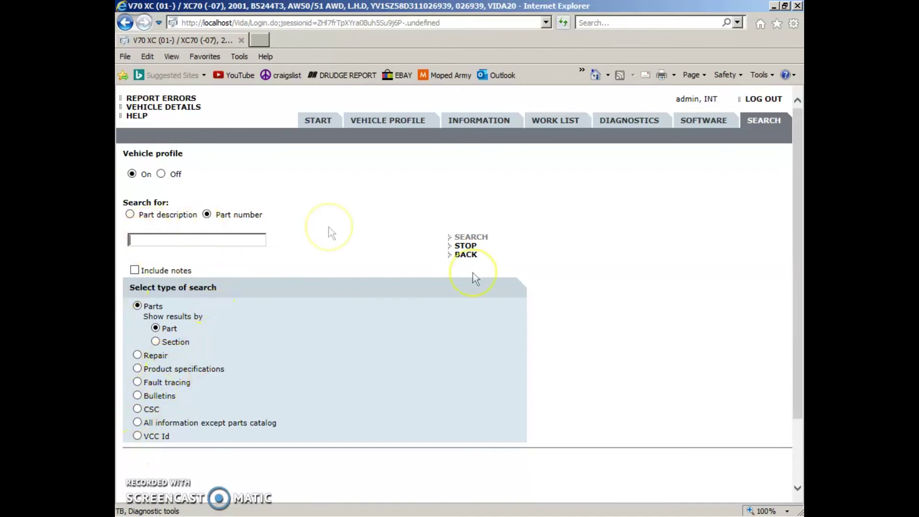
click(310, 123)
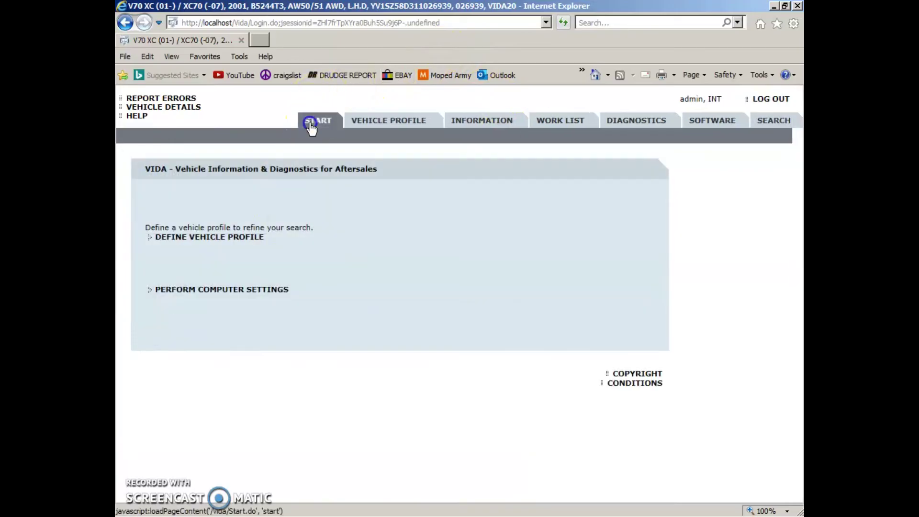
click(668, 120)
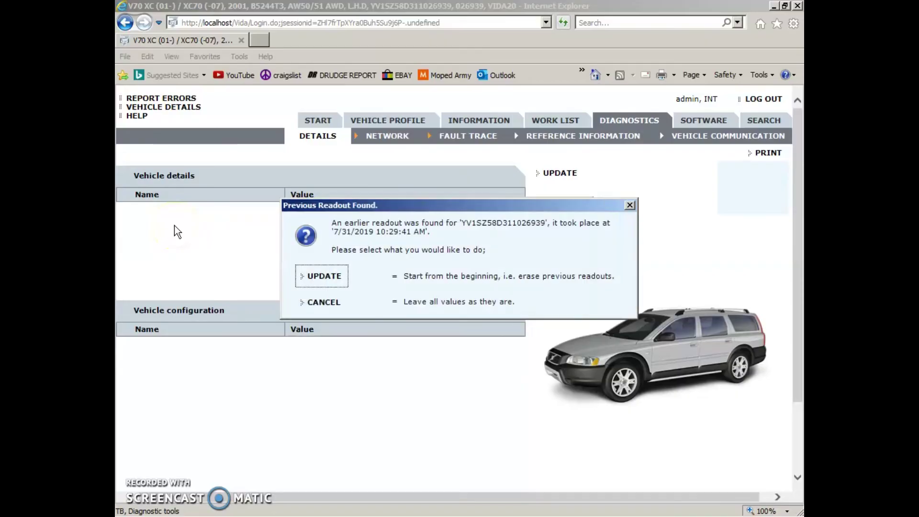
Keep the 7/31/2019 readout and show its seven initial fault codes in Fault Trace
click(327, 309)
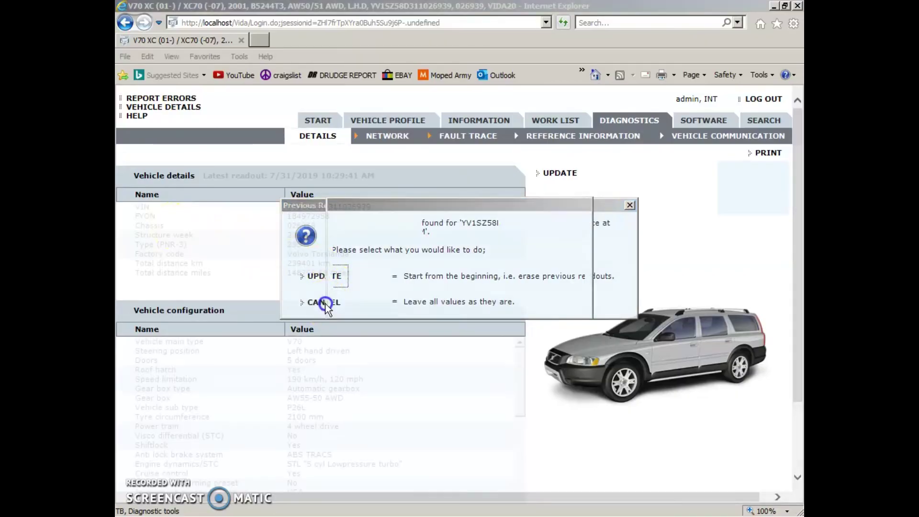
scroll(308, 366, down, 3)
scroll(304, 262, up, 3)
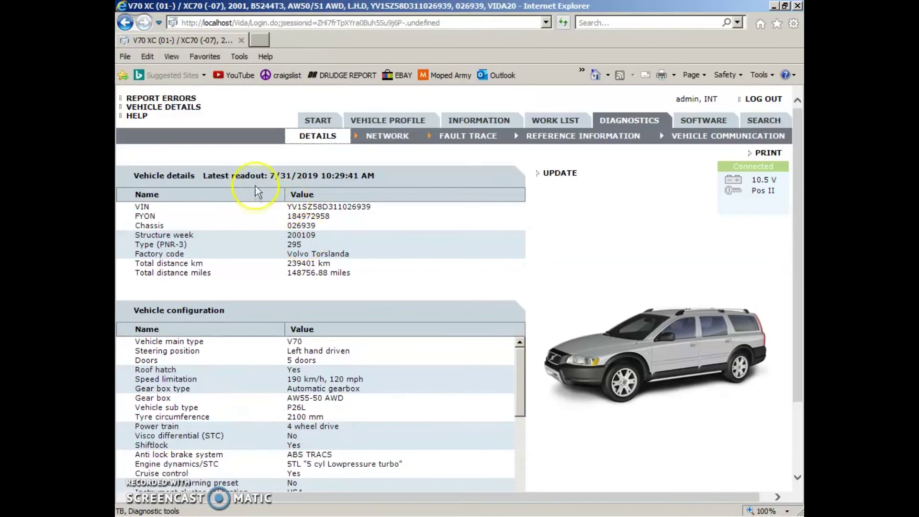
click(458, 136)
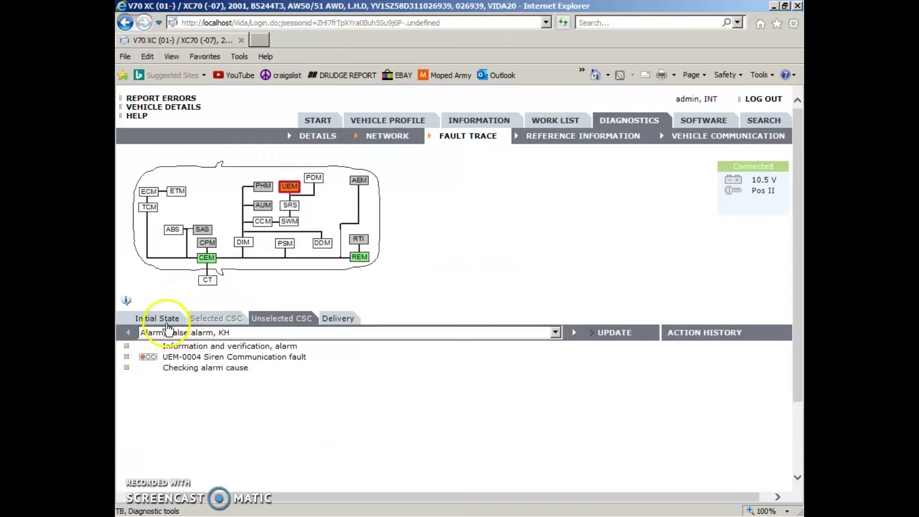
click(163, 318)
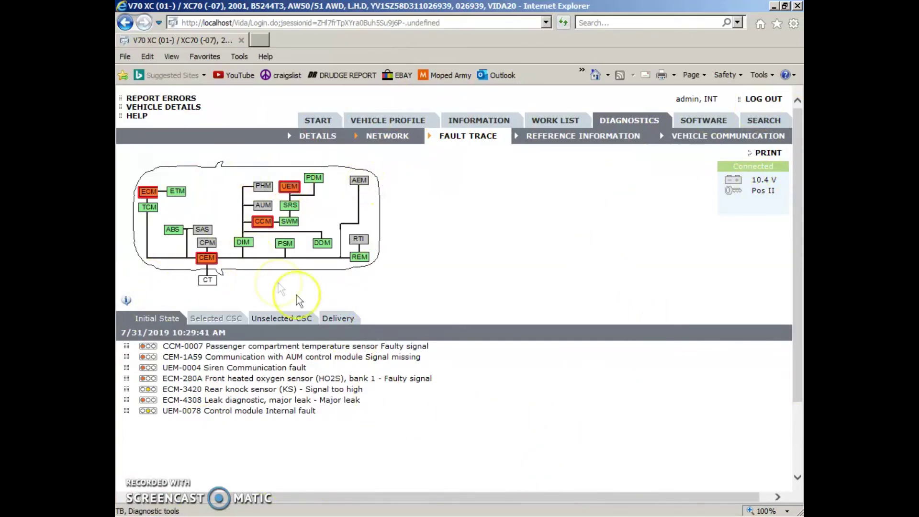
Compare the seven initial-state fault codes with the delivery fault code list
scroll(798, 268, down, 2)
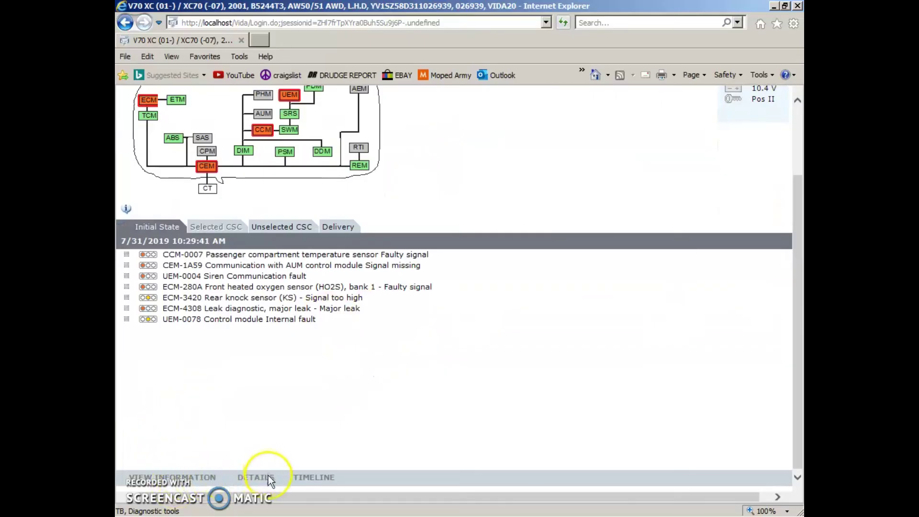
click(163, 507)
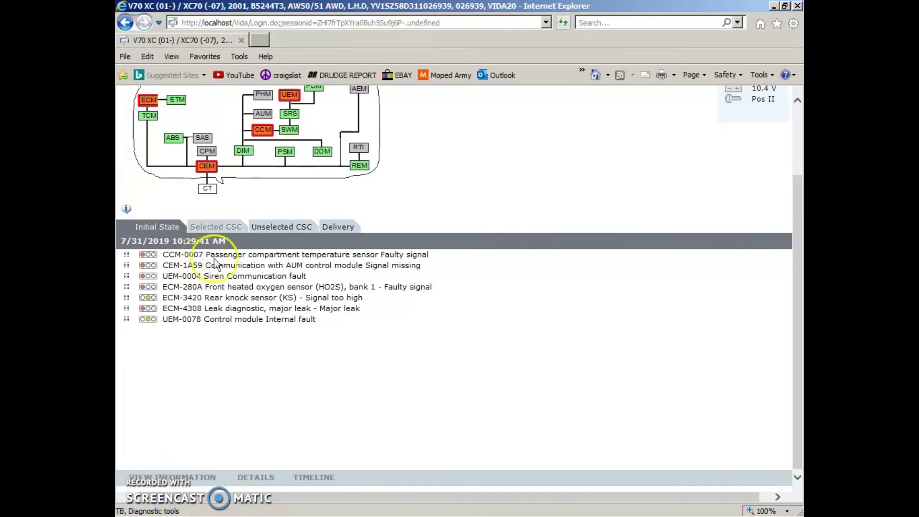
click(355, 226)
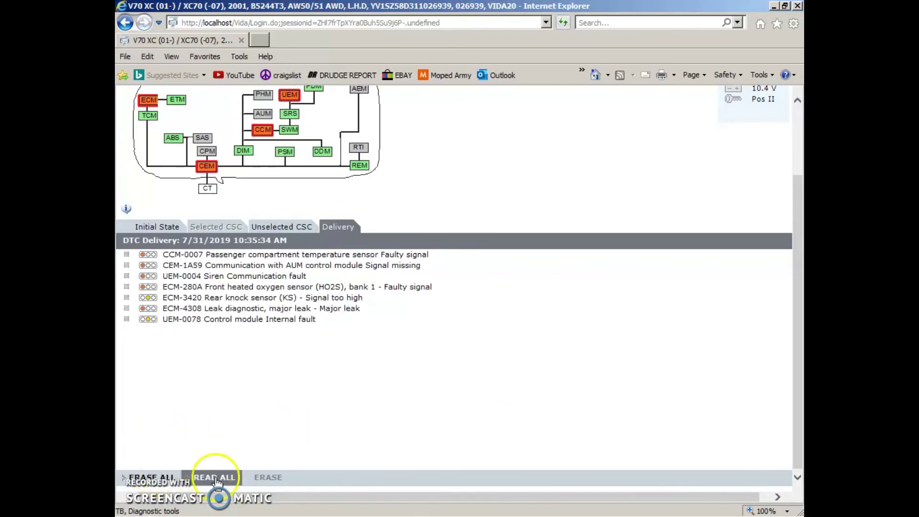
drag(795, 402, 797, 324)
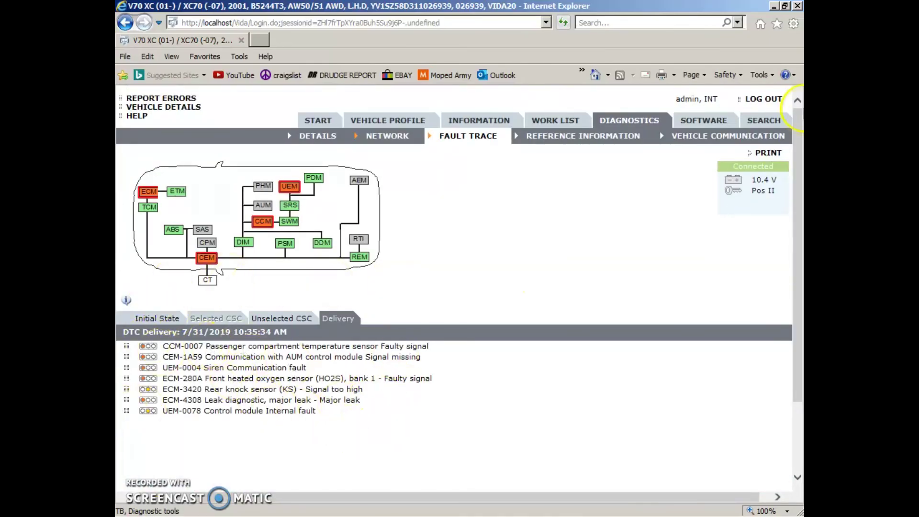
drag(800, 150, 799, 217)
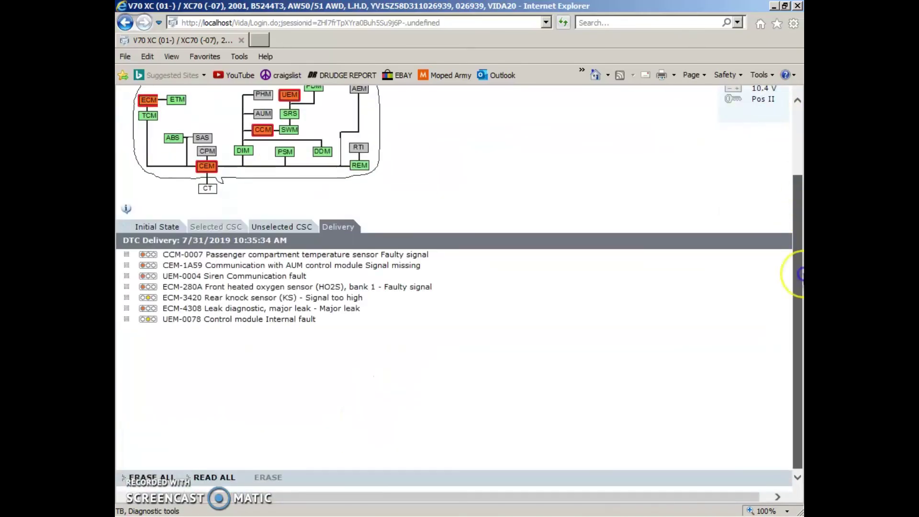
Erase all stored fault codes and acknowledge the engine-cycle notice to read DTC status
click(155, 476)
click(297, 423)
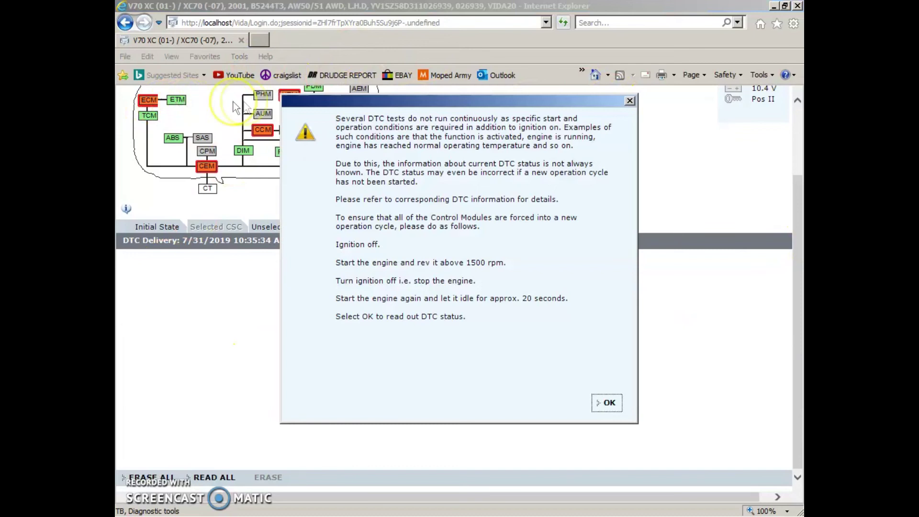
click(605, 402)
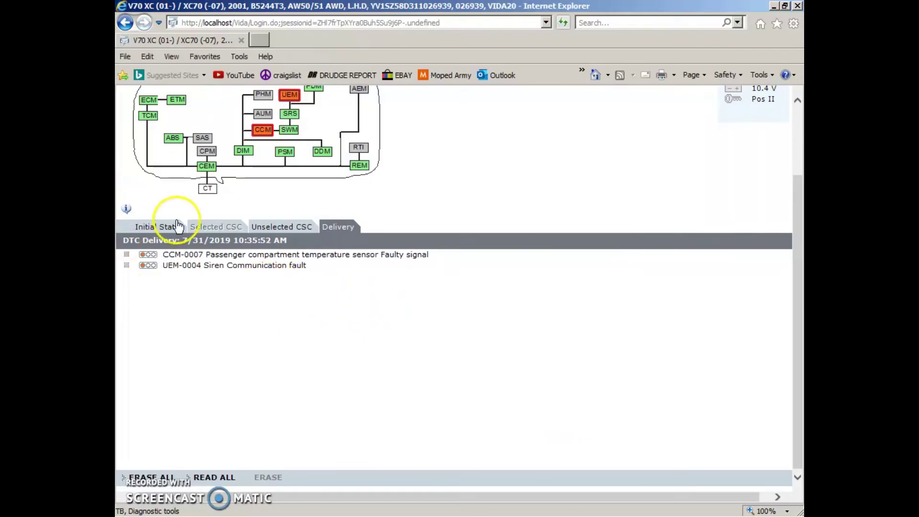
Compare the initial fault list against the delivery list showing CCM-0007 and UEM-0004
click(155, 224)
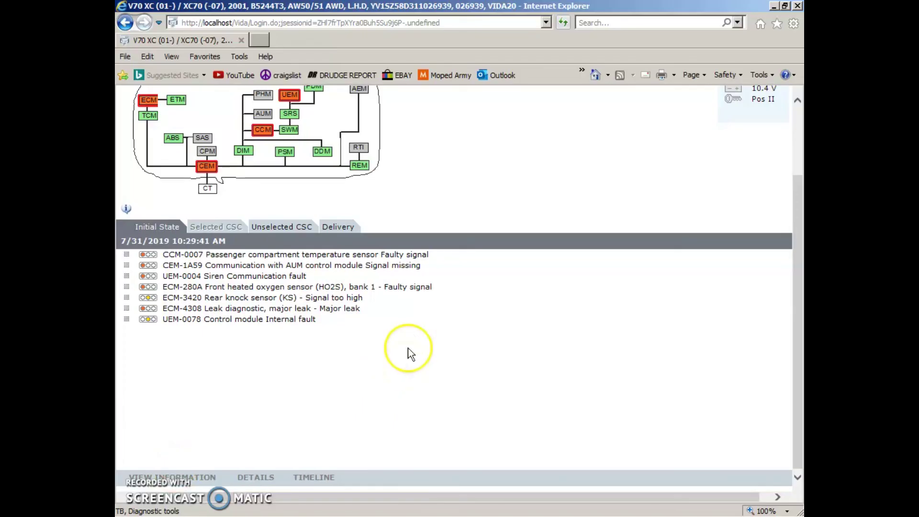
scroll(407, 348, up, 3)
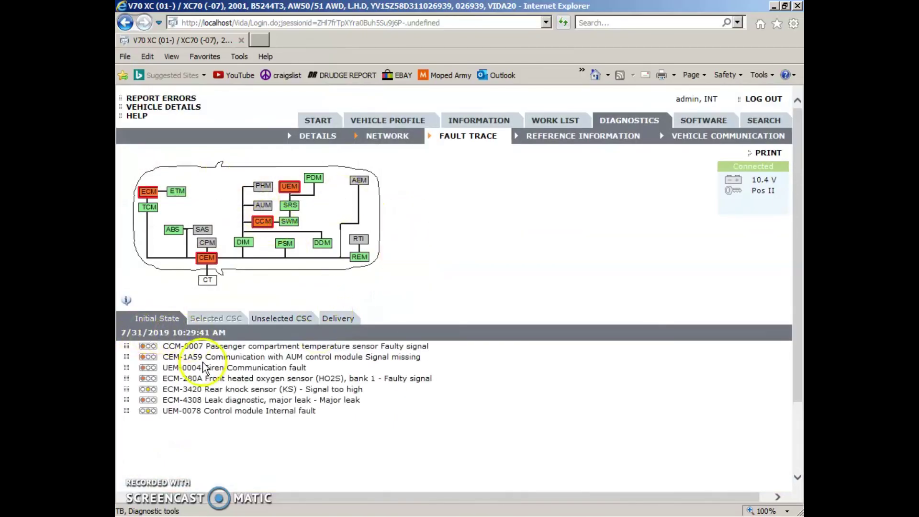
click(340, 317)
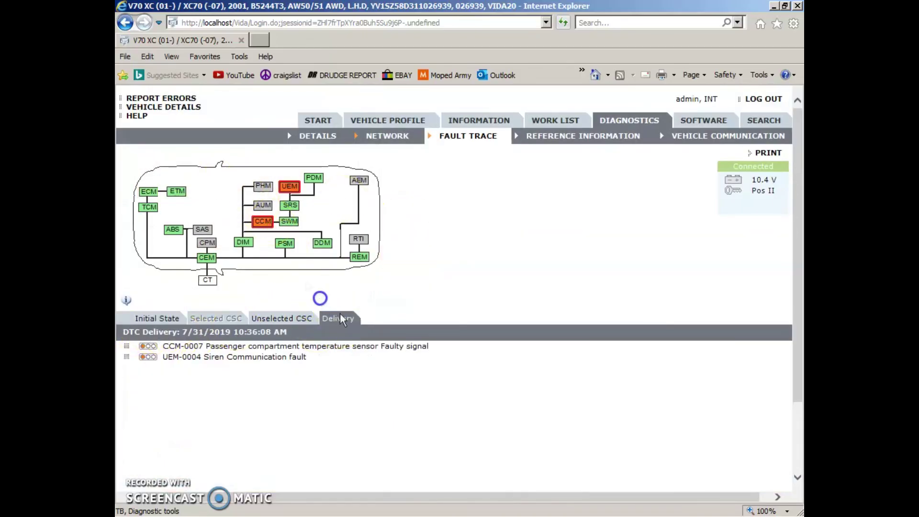
Erase all fault codes again, acknowledge the DTC notice, and redisplay the original seven codes
scroll(303, 262, down, 2)
click(165, 478)
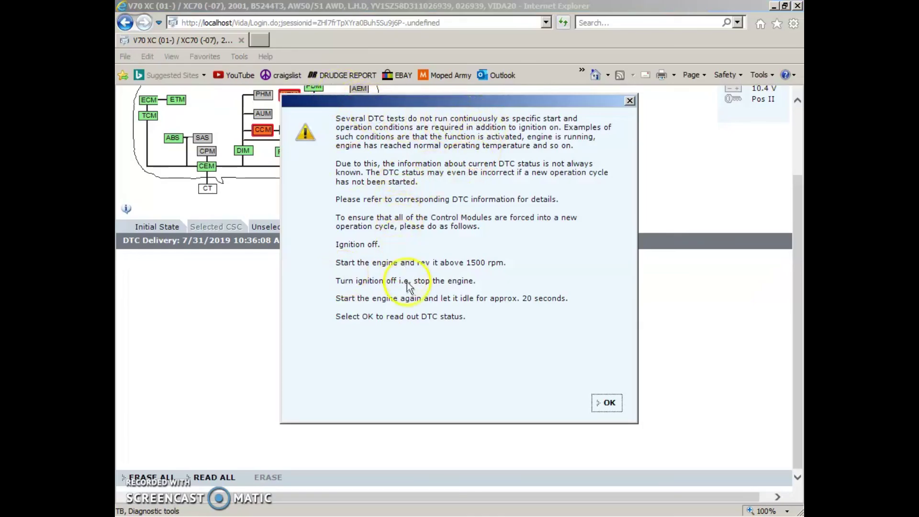
click(617, 408)
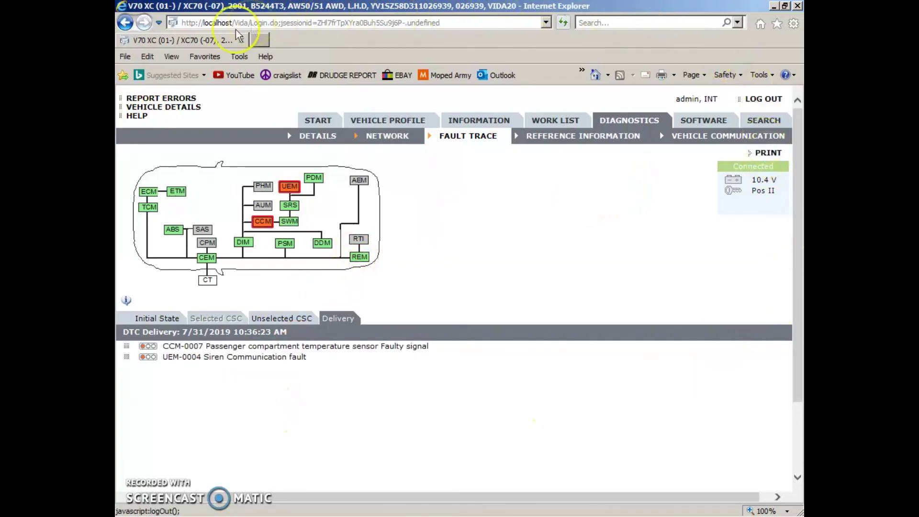
click(156, 318)
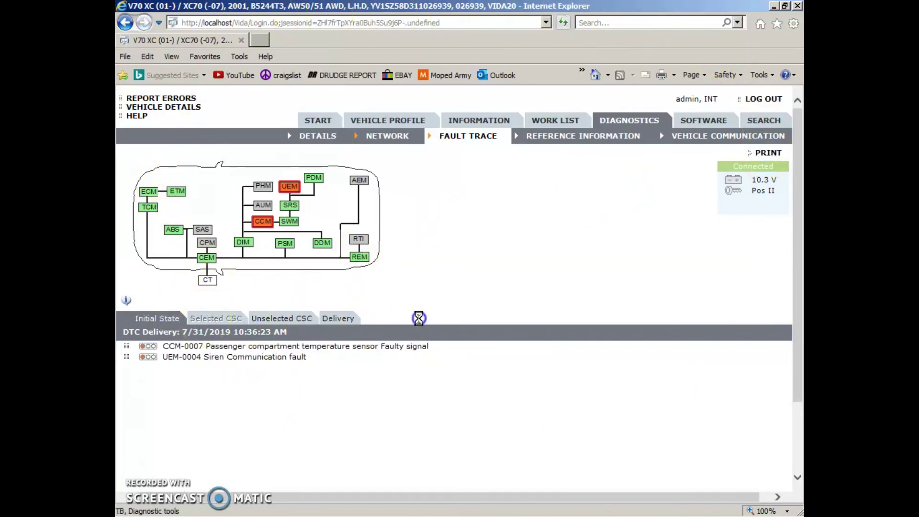
Show the remaining fault codes and re-read all fault codes from the car
scroll(261, 225, down, 2)
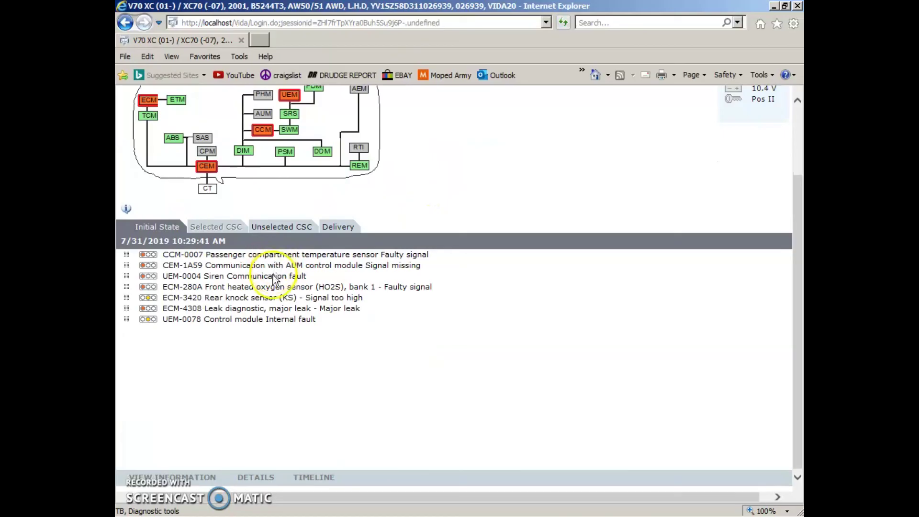
click(334, 226)
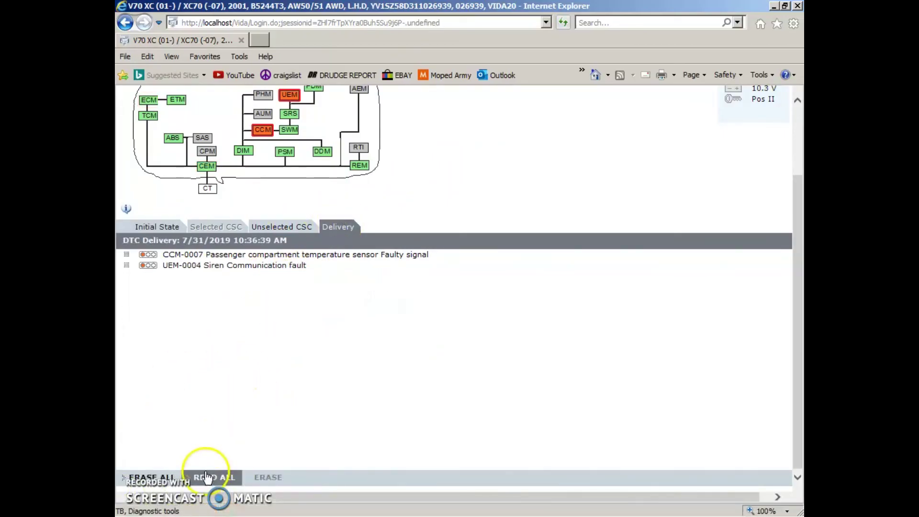
click(210, 477)
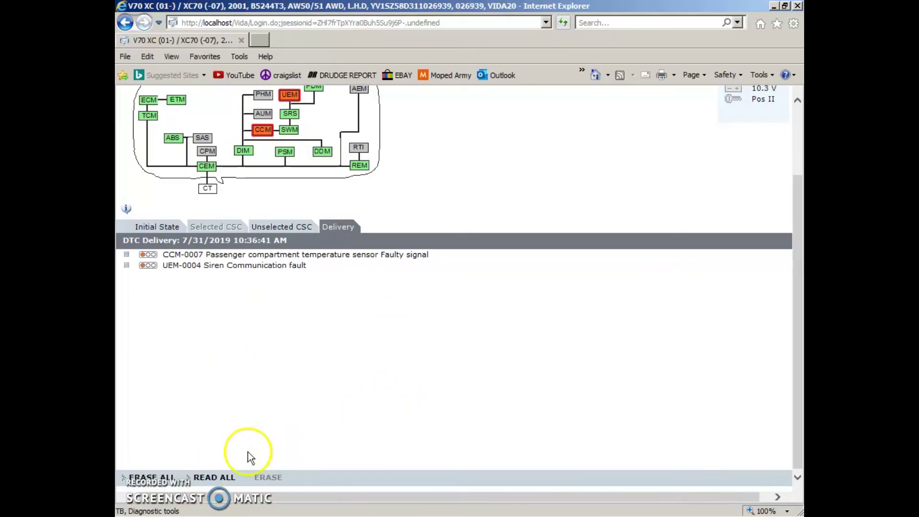
Check against the original seven codes that only CCM-0007 and UEM-0004 remain, then return to the VIDA Start page
scroll(251, 449, up, 2)
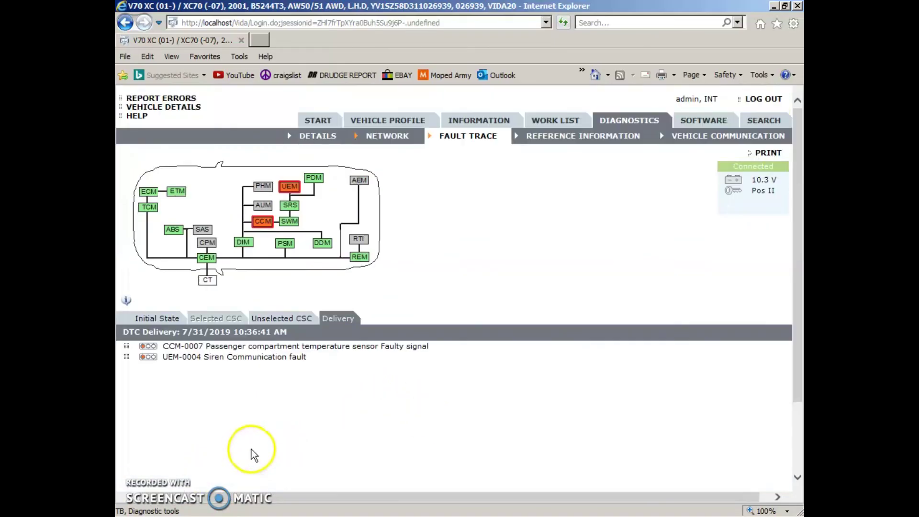
click(156, 315)
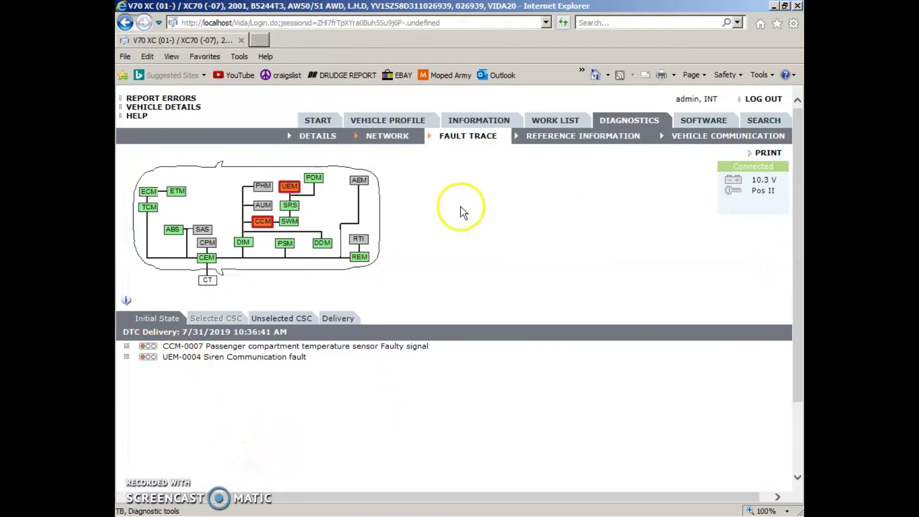
scroll(453, 286, down, 2)
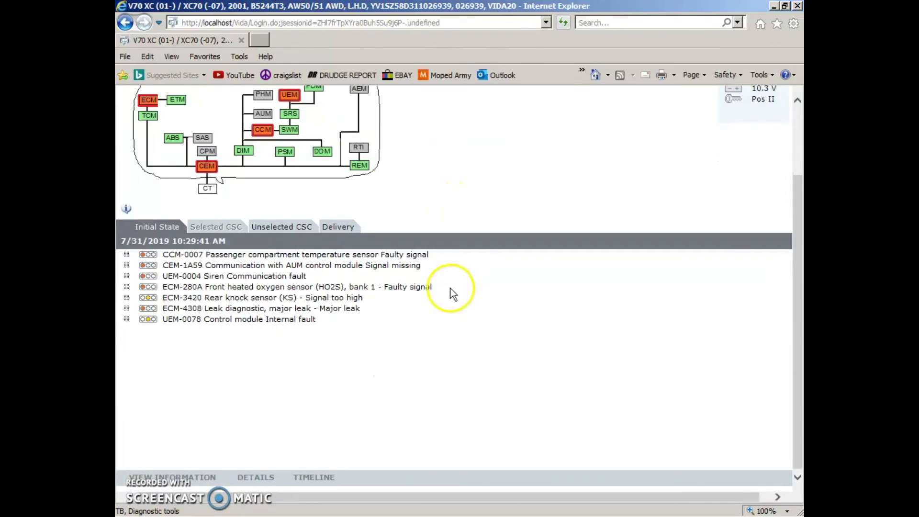
scroll(447, 286, up, 2)
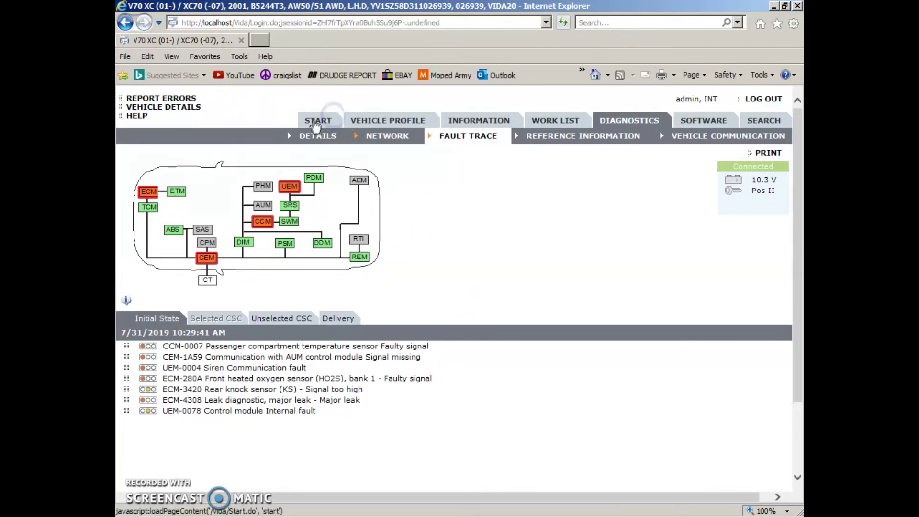
click(314, 122)
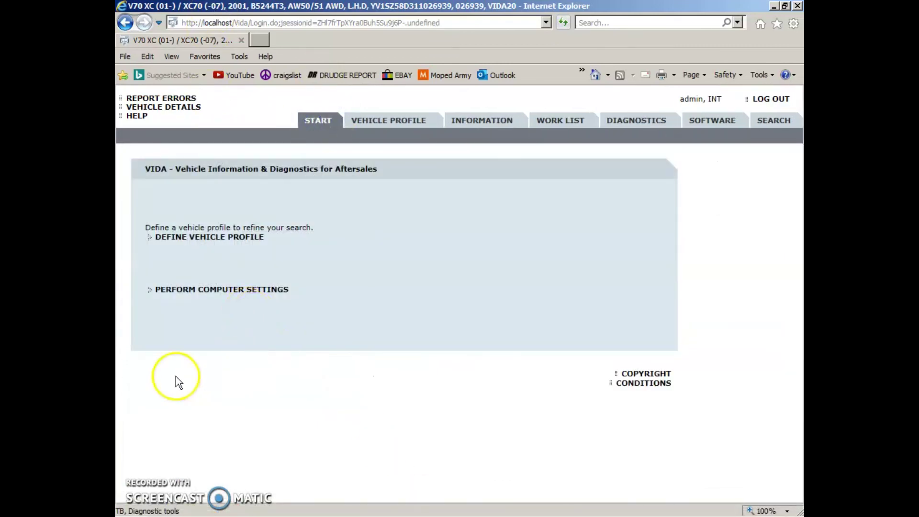